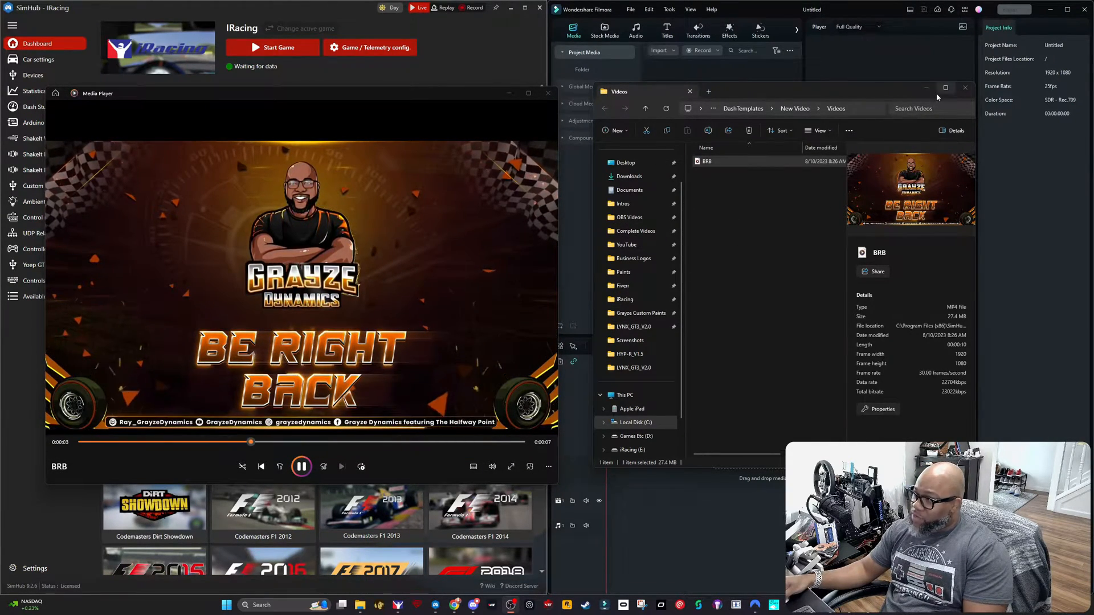
Step: Import the BRB video into the Filmora project and place it on the timeline, matching the project to the media at 1920 x 1080 30fps
click(965, 89)
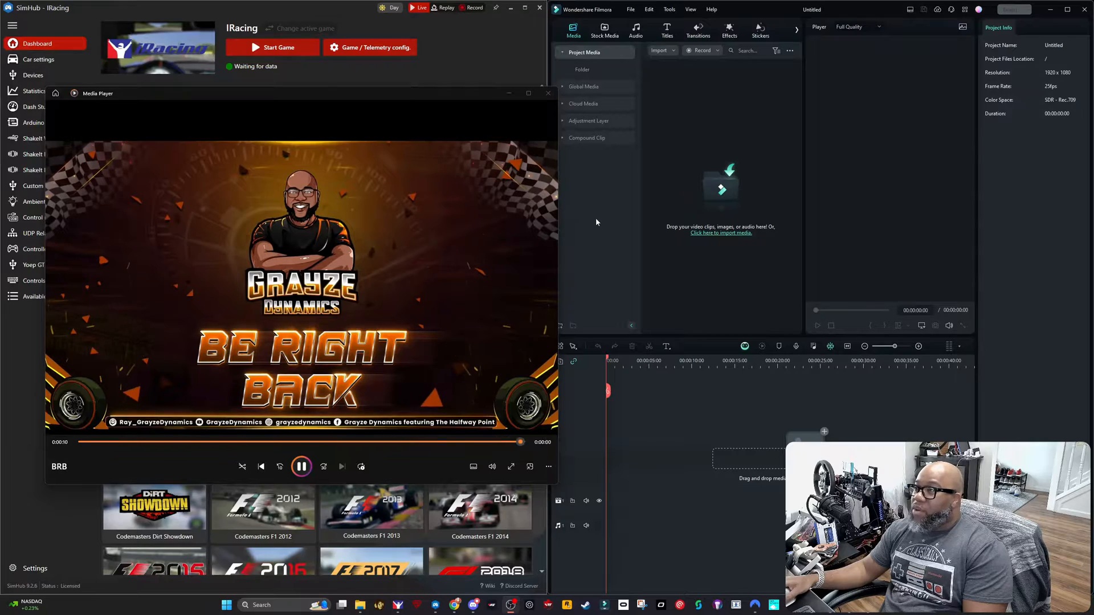
drag(480, 98, 460, 117)
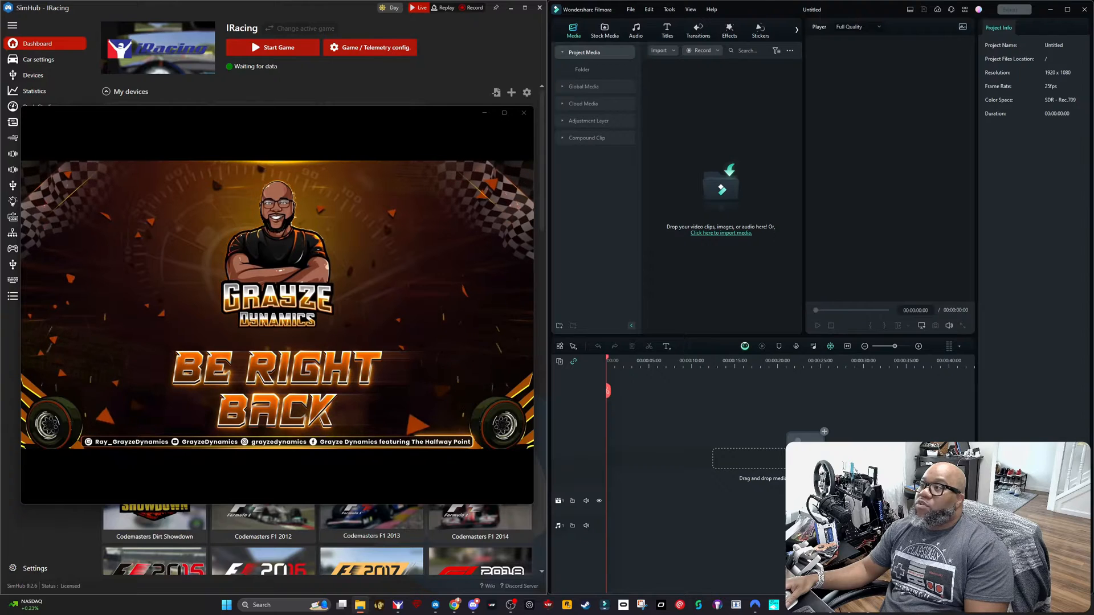
drag(622, 180, 708, 122)
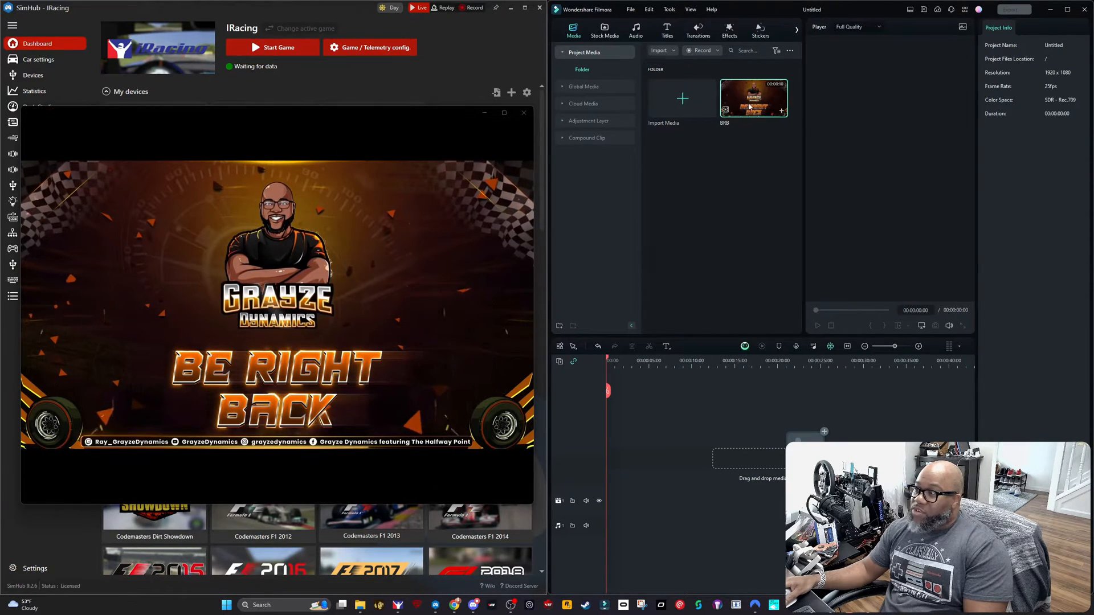
drag(751, 100, 602, 496)
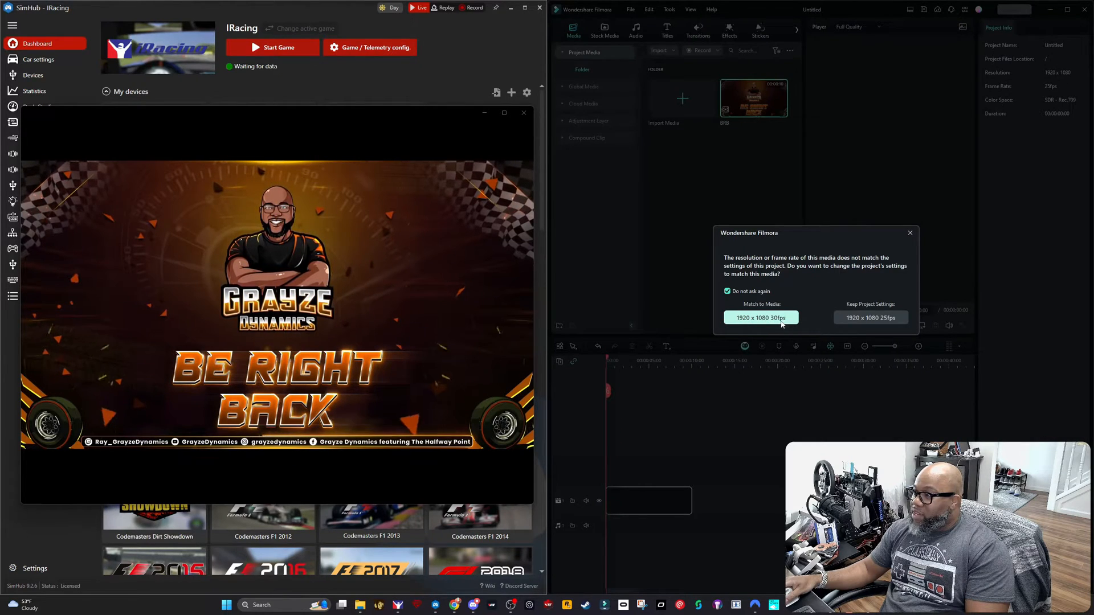
click(781, 322)
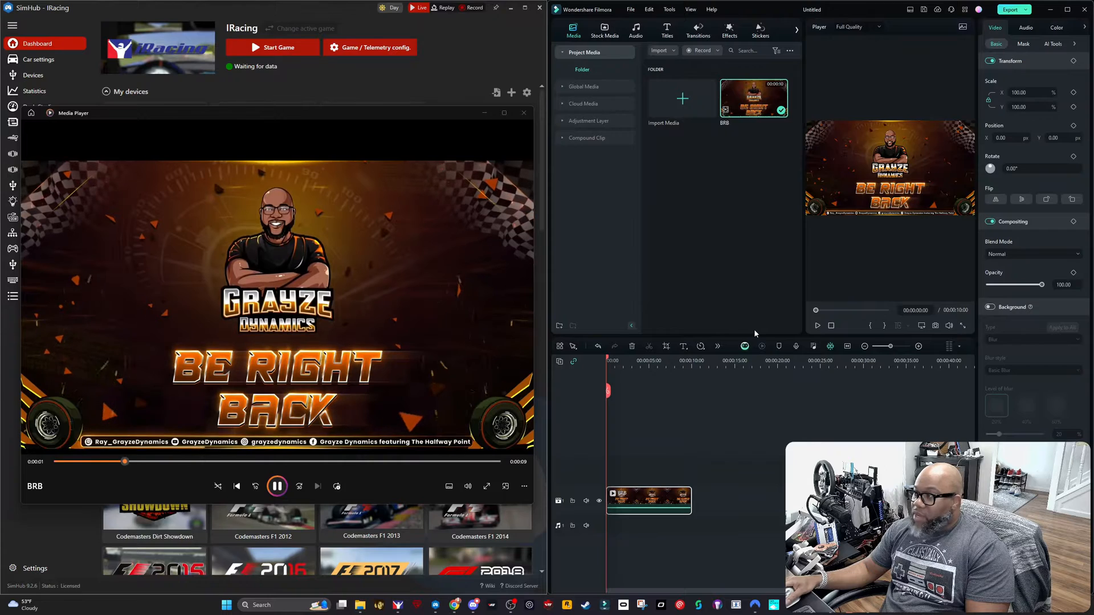
Step: Open the export settings for the project and set the output format to WEBM
click(1014, 12)
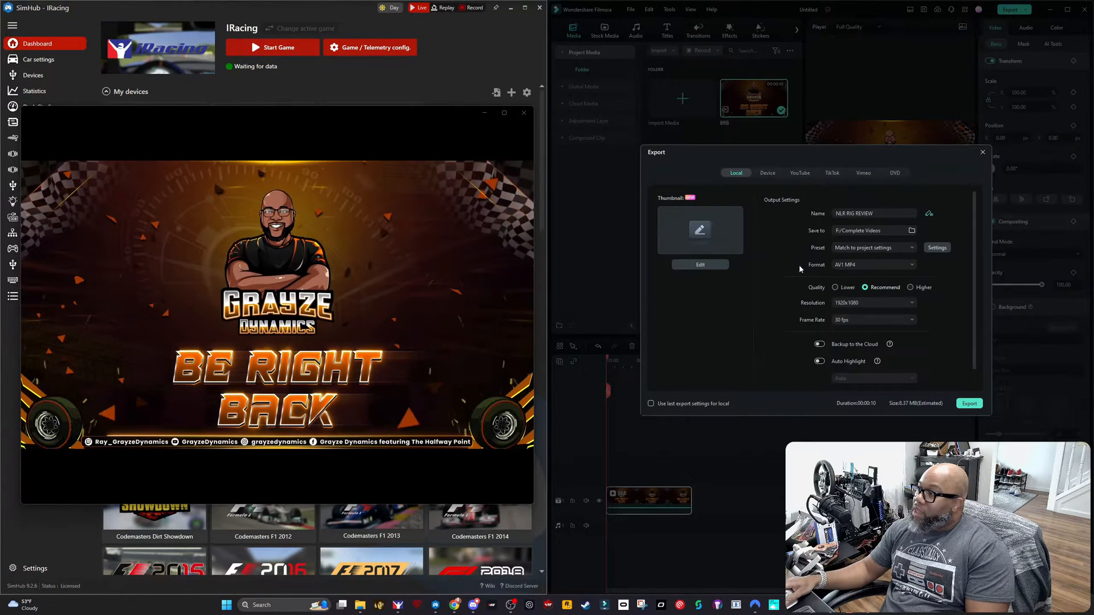
click(904, 265)
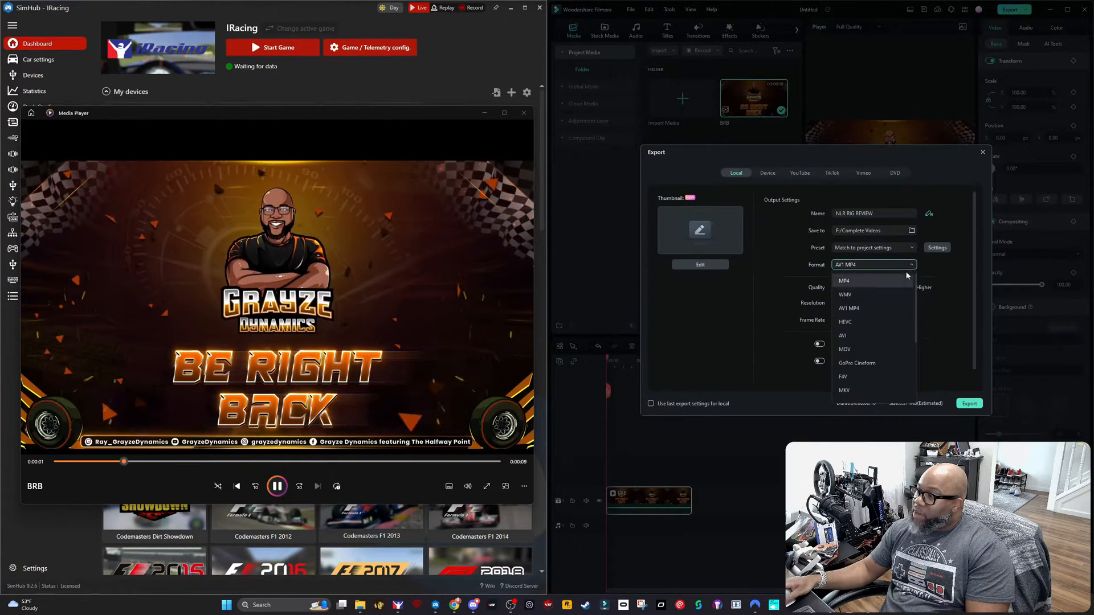
drag(916, 322, 916, 356)
click(847, 363)
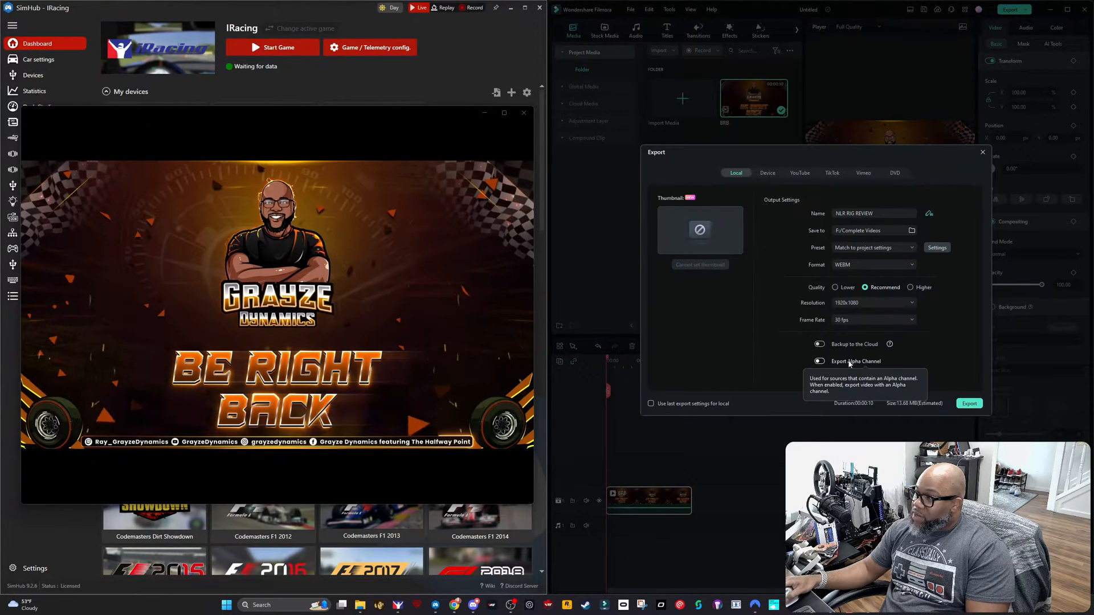
Step: Name the output file BRB DASH VIDEO and export it
click(883, 215)
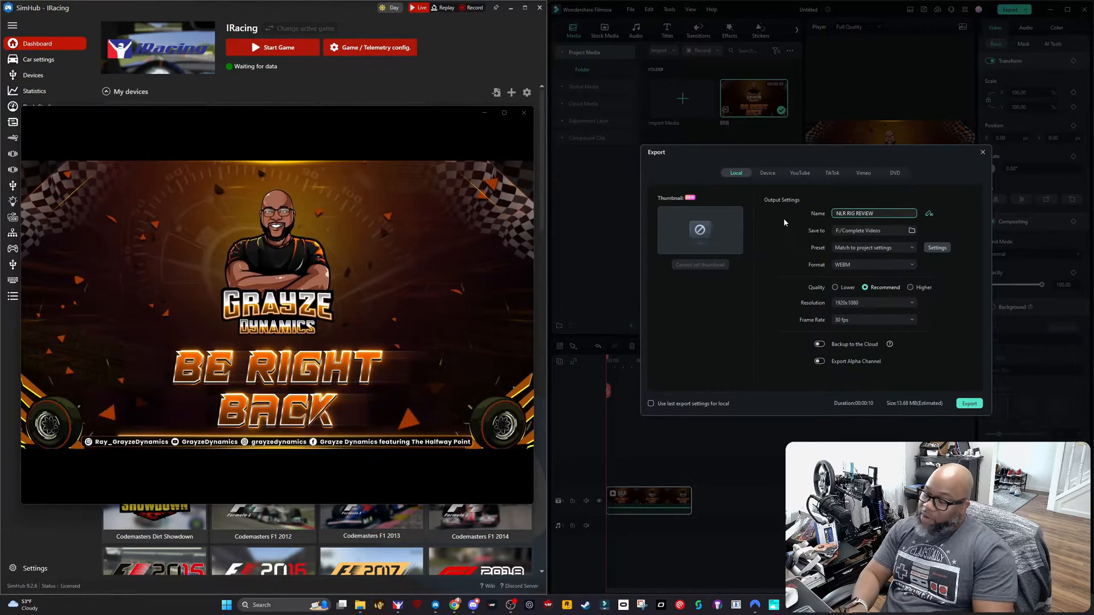
key(BackSpace)
key(BackSpace)
key(BackSpace)
key(BackSpace)
key(BackSpace)
key(BackSpace)
key(BackSpace)
key(BackSpace)
key(BackSpace)
key(BackSpace)
key(BackSpace)
key(BackSpace)
key(BackSpace)
key(BackSpace)
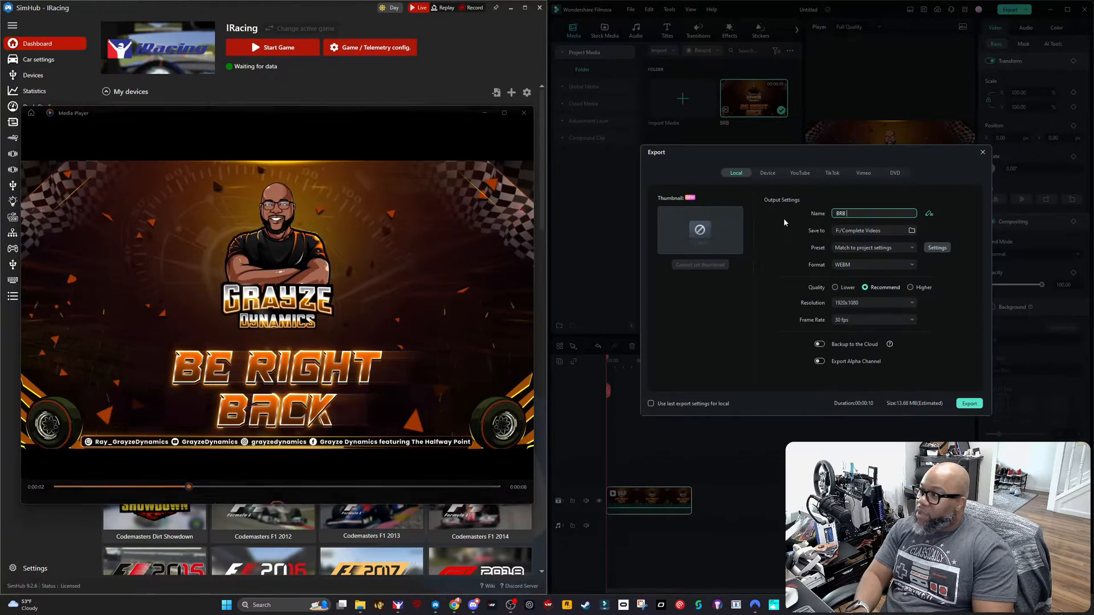
text(BRB D)
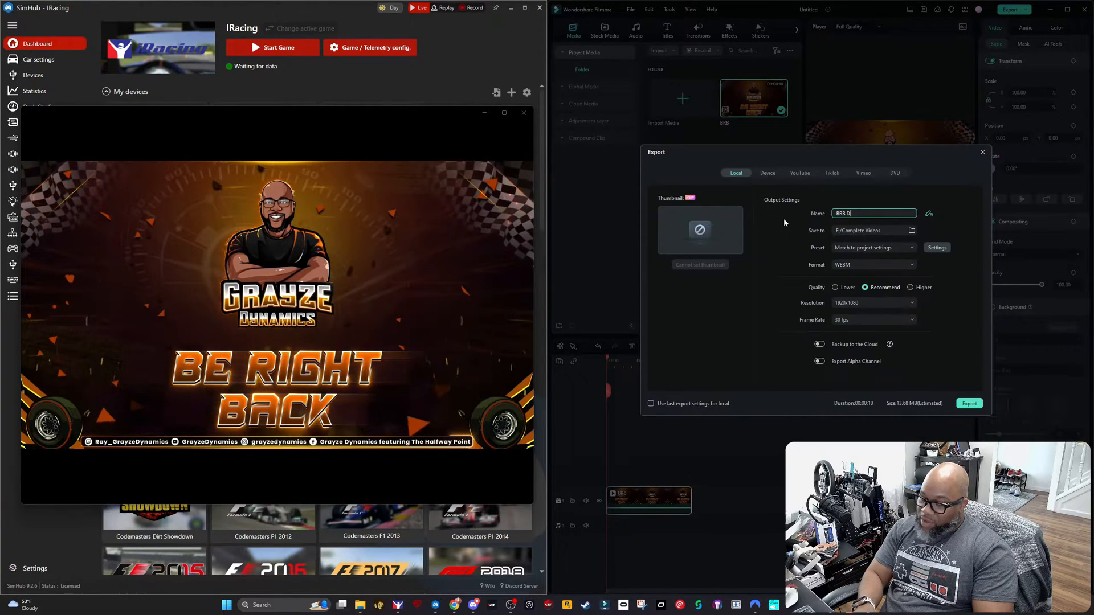
text(ASH VIDEO)
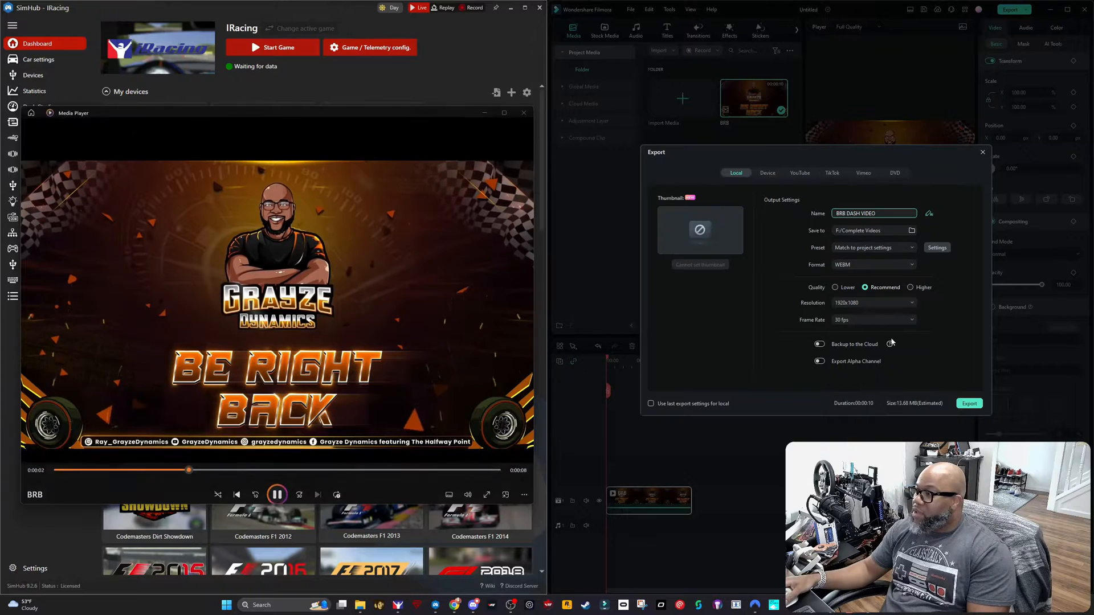
click(973, 407)
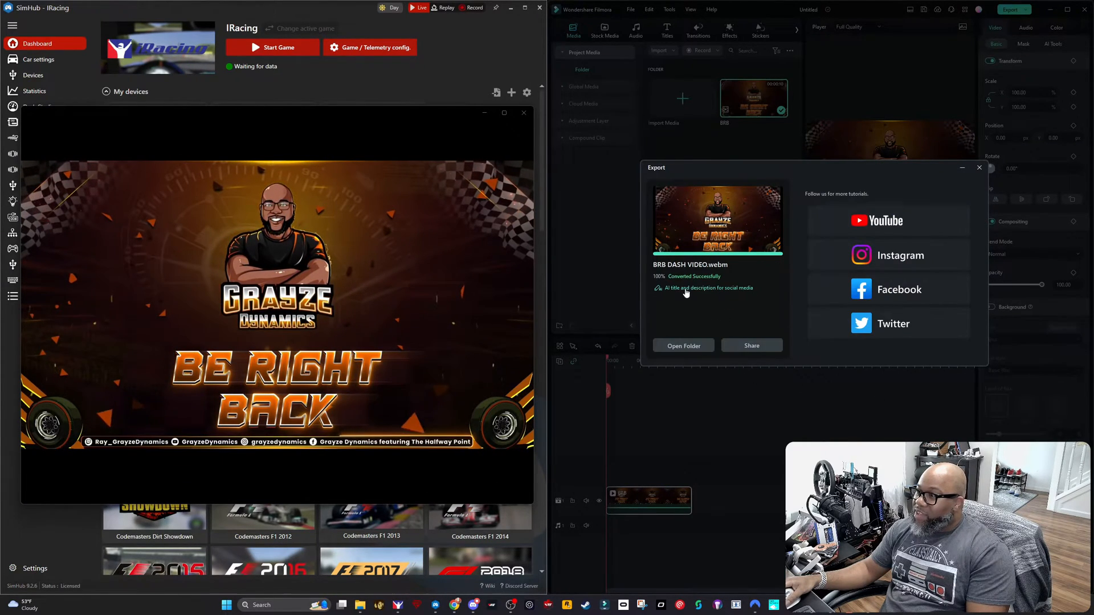
Step: Open the folder containing the exported video and close the media player that is playing the original clip
click(704, 348)
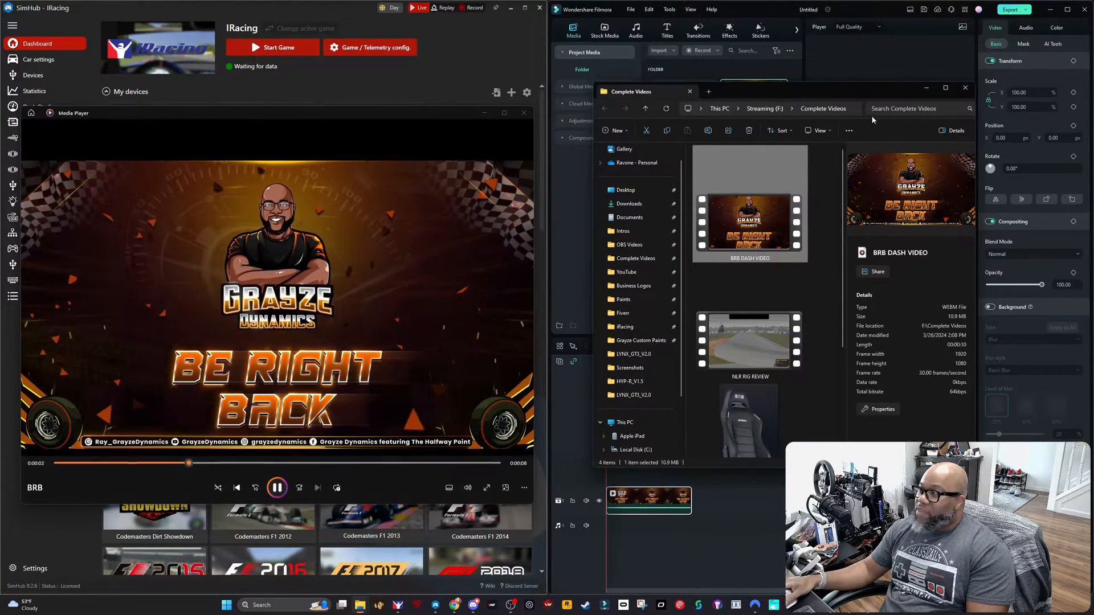
click(523, 113)
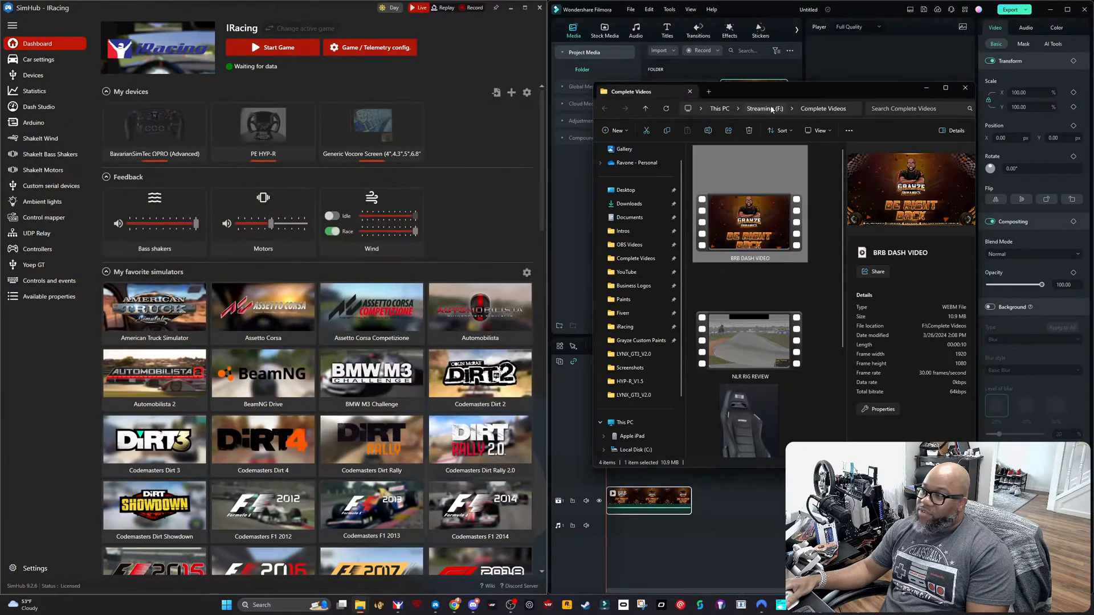
drag(811, 94, 562, 117)
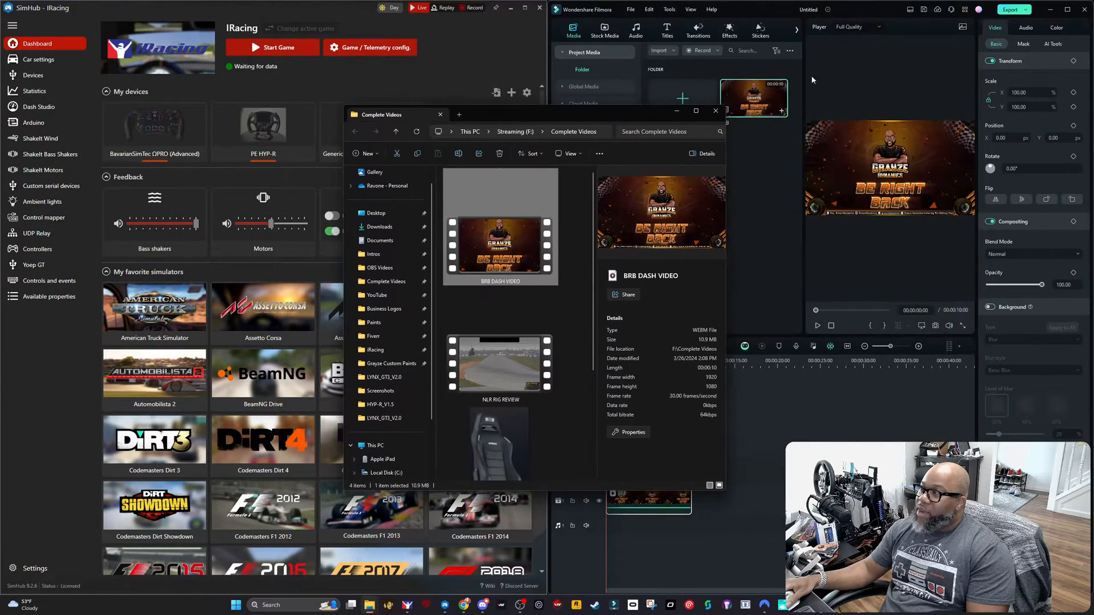
Step: Close Filmora completely without saving the project, and move the Complete Videos folder window clear of SimHub
click(1084, 9)
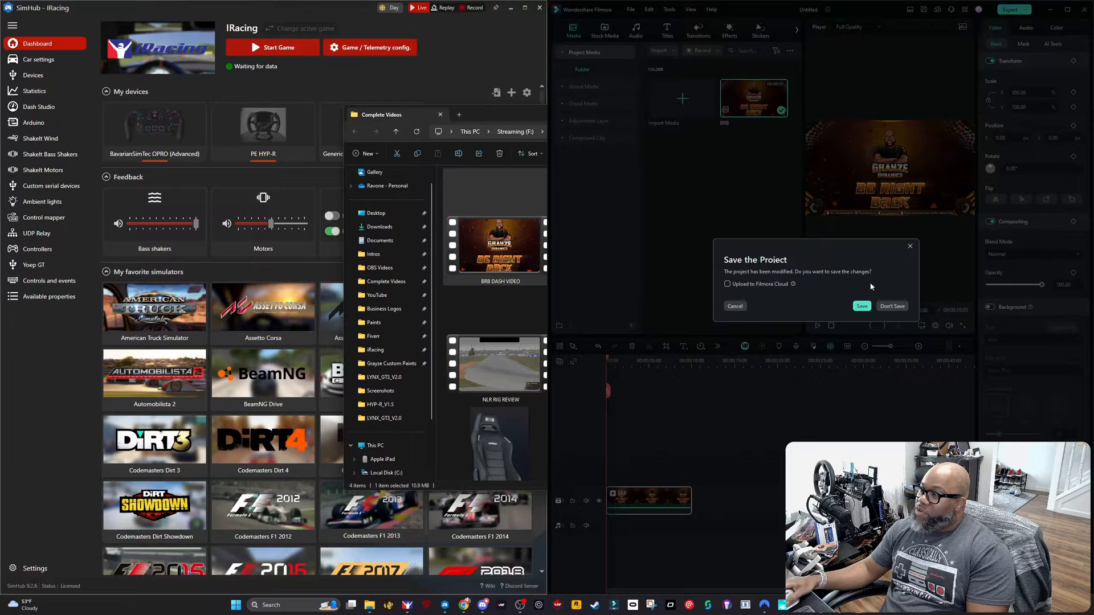
click(893, 303)
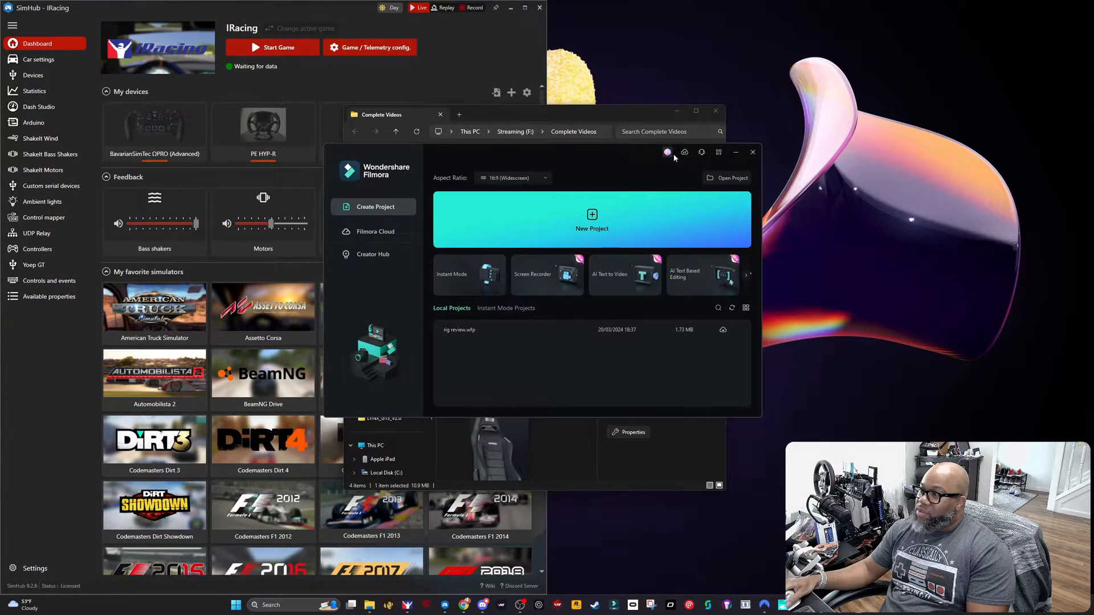
click(752, 153)
drag(599, 111, 873, 99)
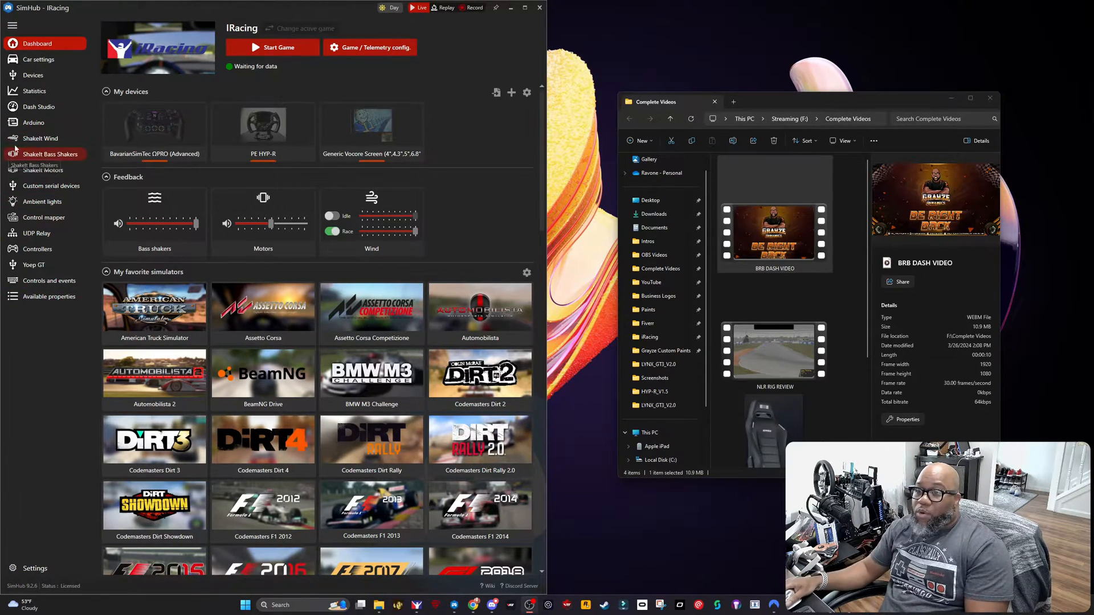
Step: Create a new dashboard named BRB DASH in SimHub's Dash Studio and bring its editor to the front
click(45, 108)
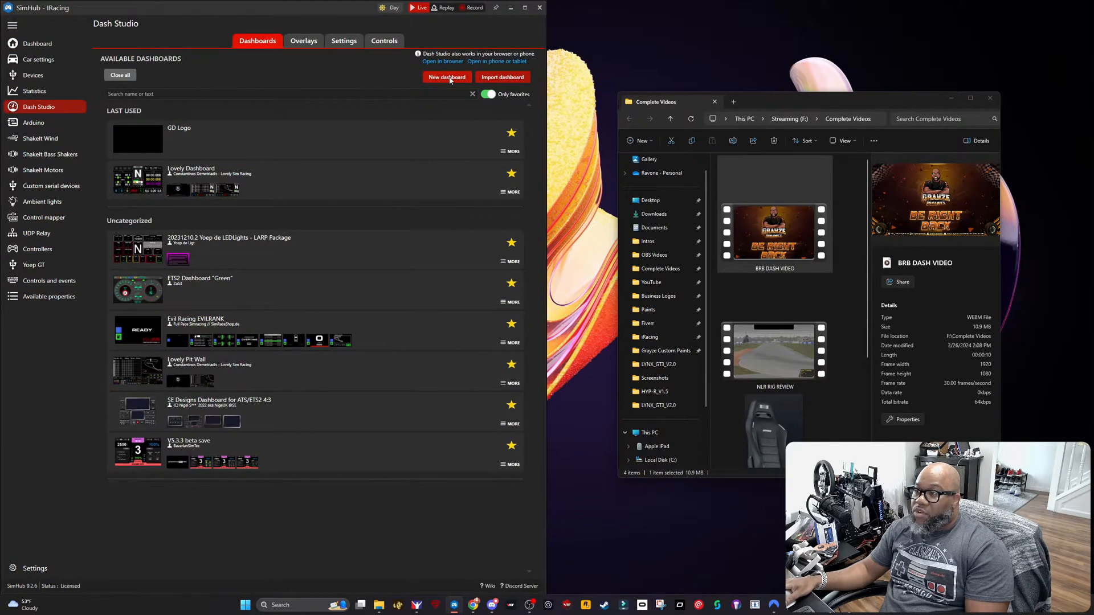
click(448, 78)
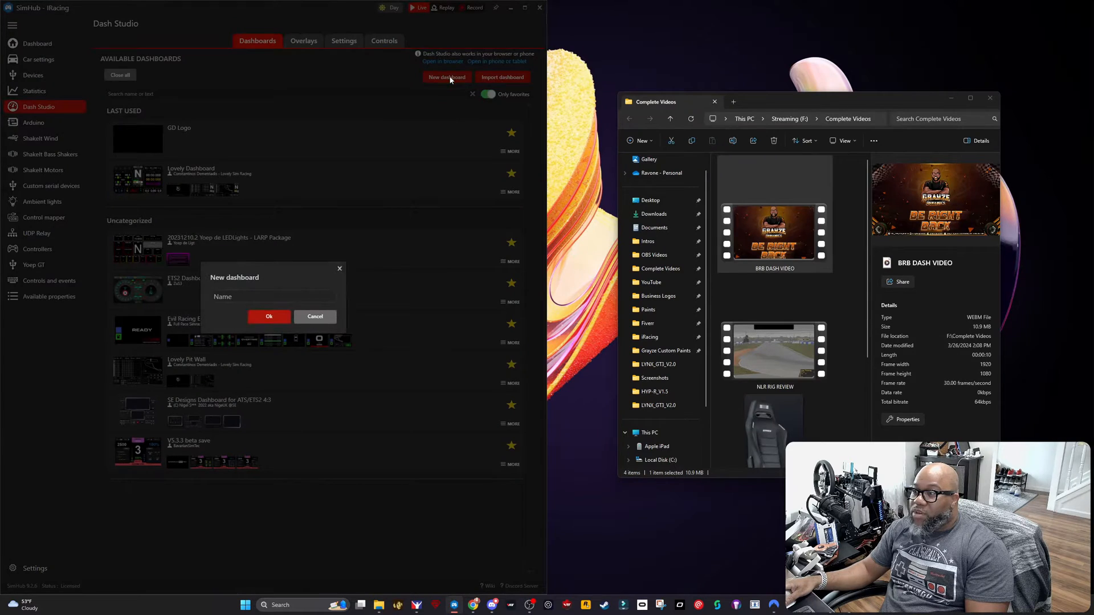
click(275, 296)
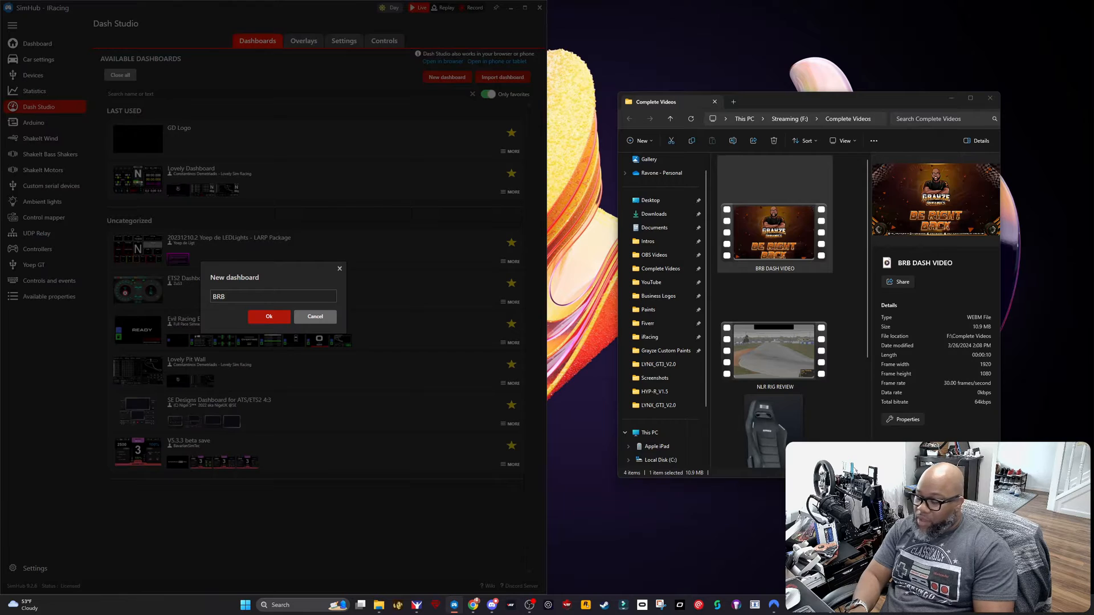
text(BRB DASH)
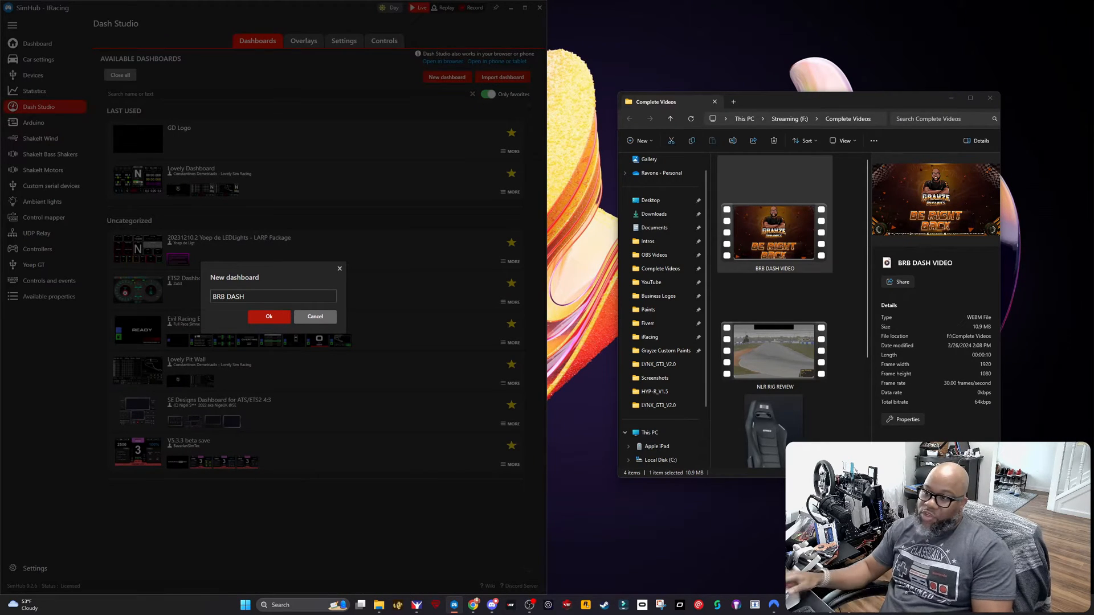
click(274, 319)
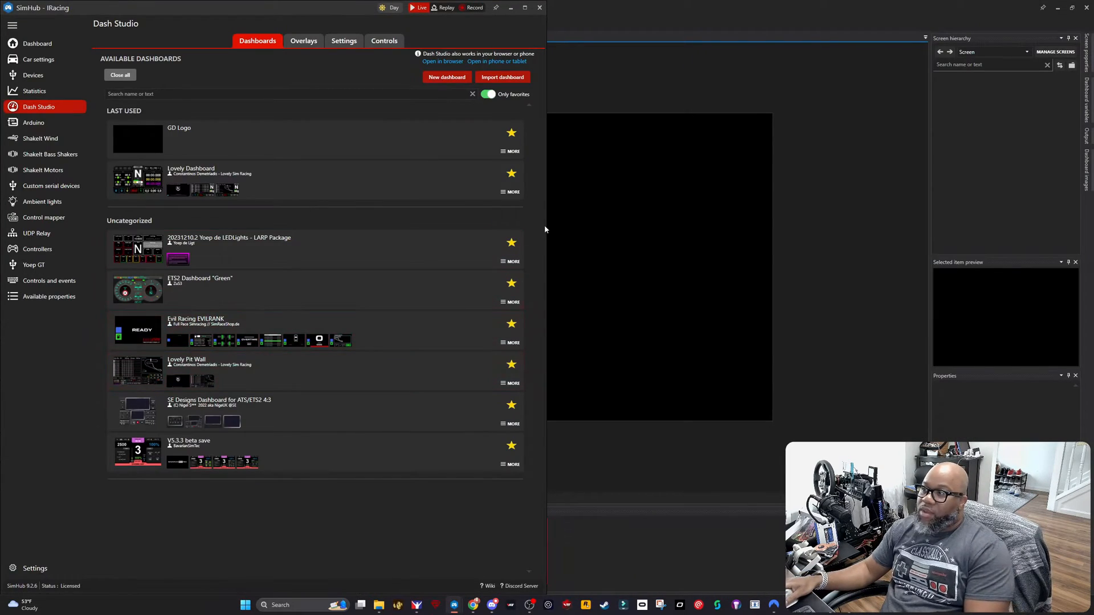
click(629, 80)
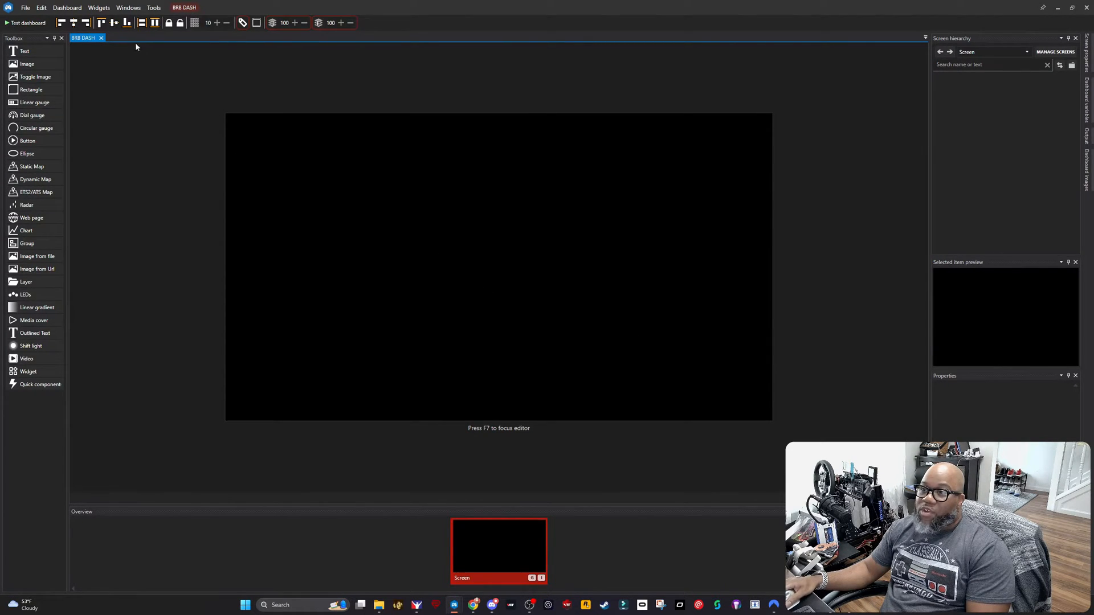
Step: Open the BRB DASH dashboard's videos folder and move its window aside to make room for a second folder window
click(80, 9)
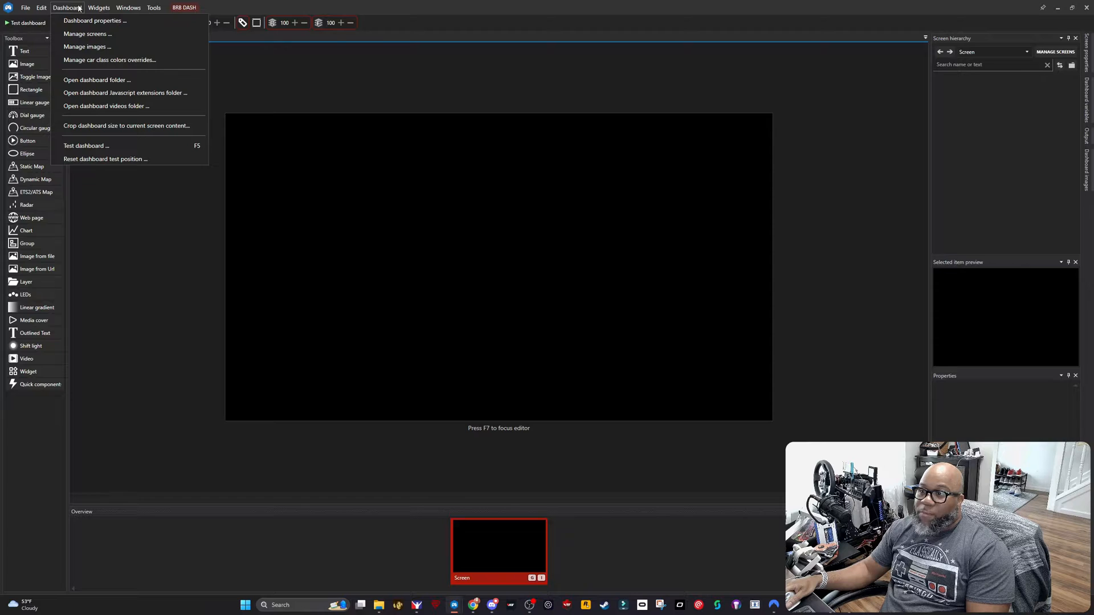
click(121, 107)
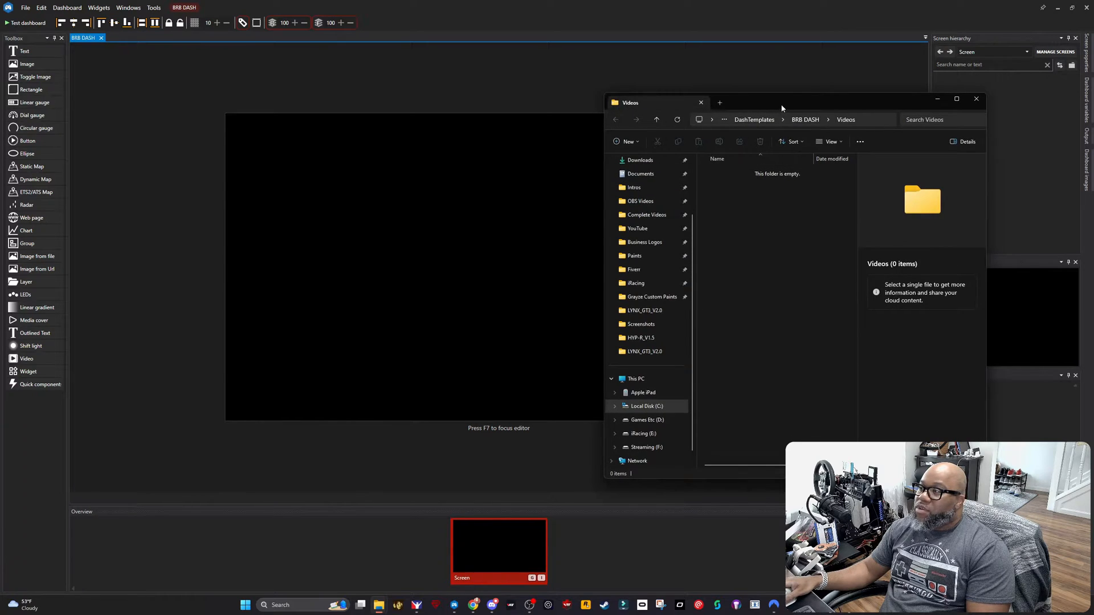
drag(781, 107, 366, 81)
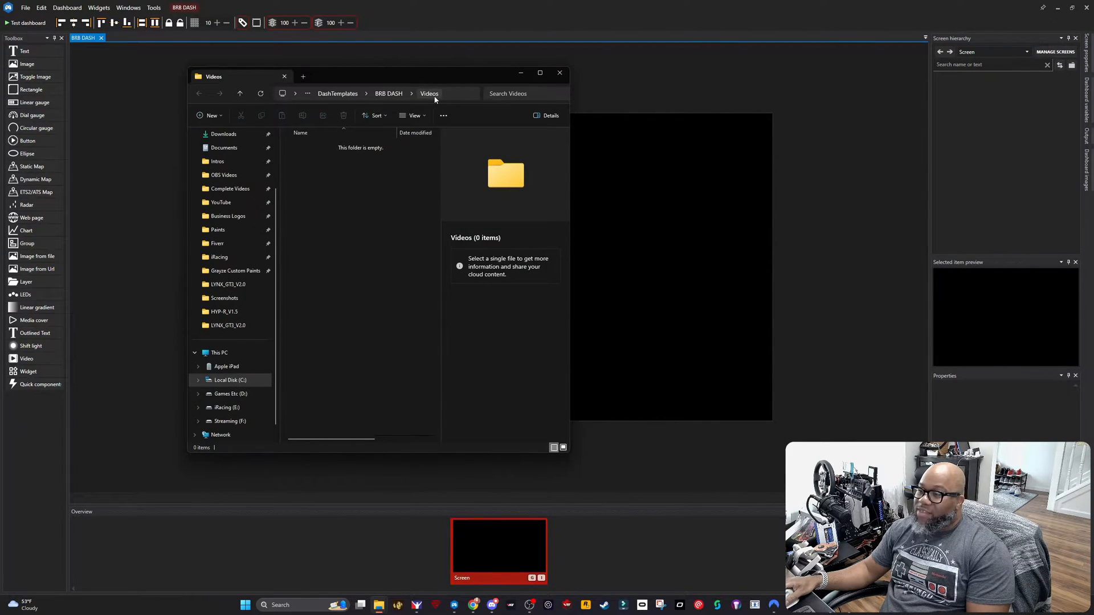
Step: Copy BRB DASH VIDEO from the Complete Videos folder into the dashboard's Videos folder, then close both folder windows
mouse_move(376, 604)
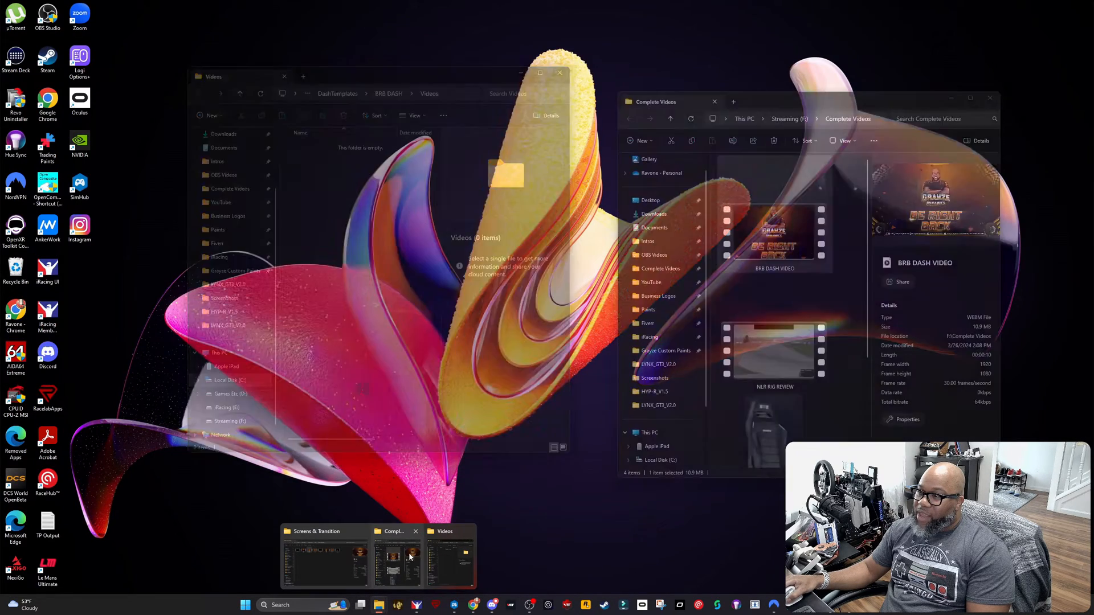
click(401, 556)
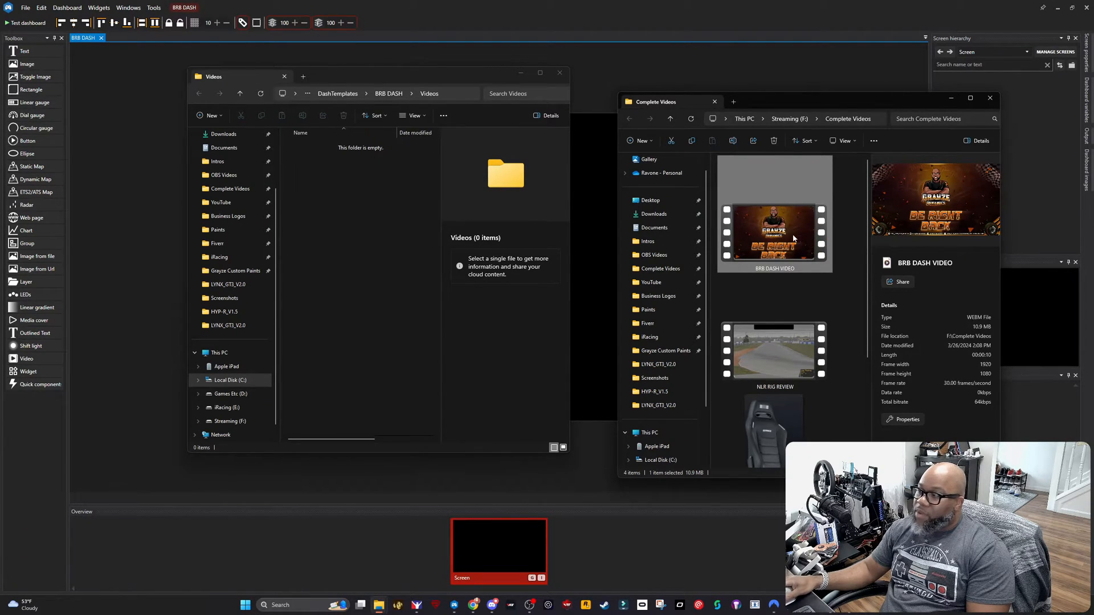
drag(794, 239, 381, 343)
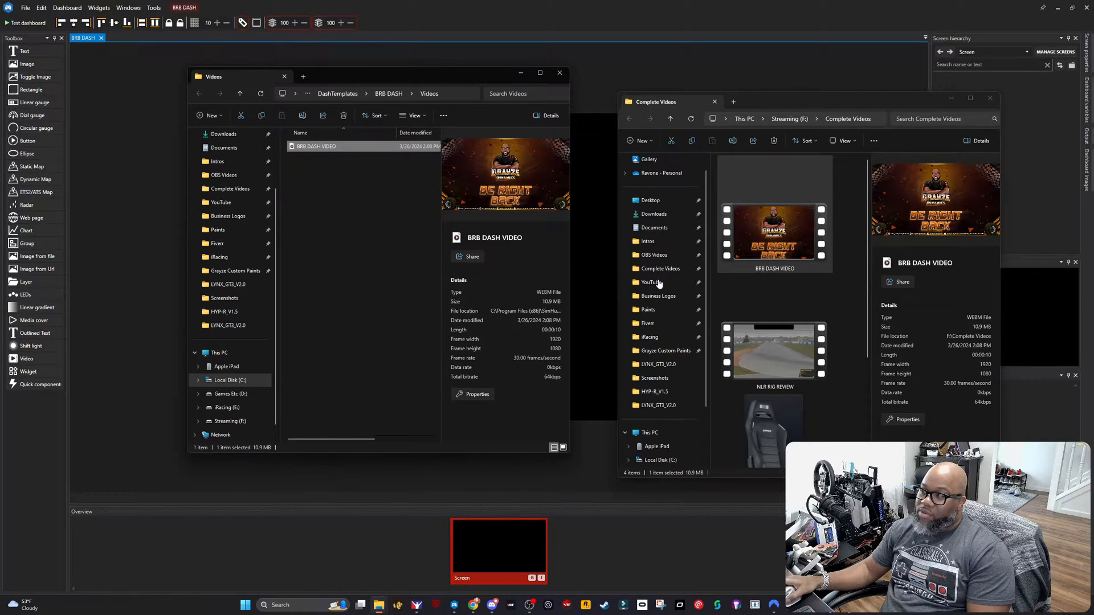
click(990, 98)
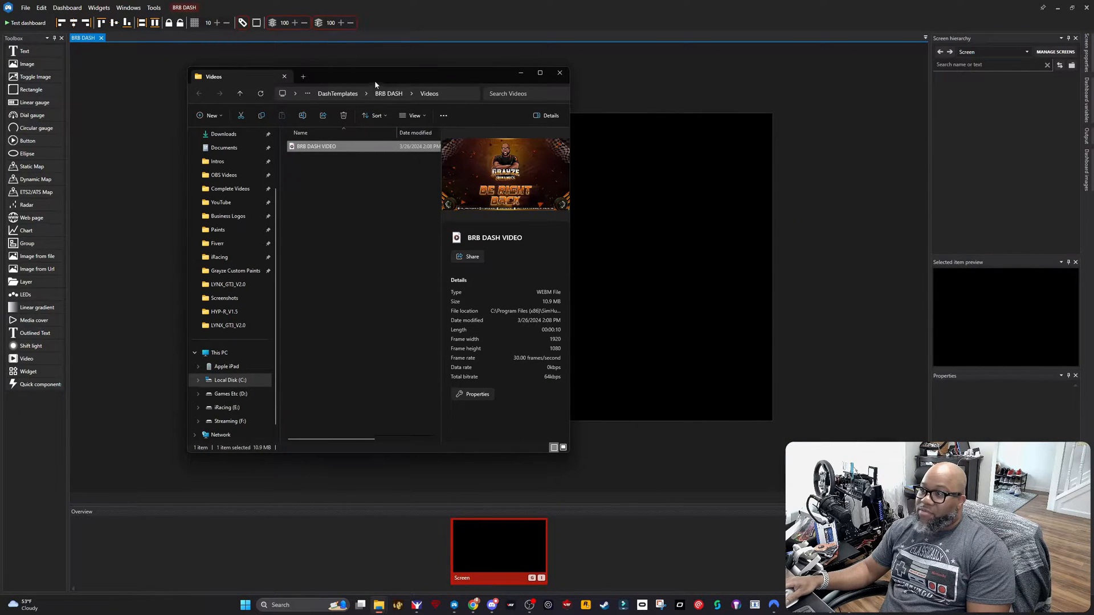
click(558, 75)
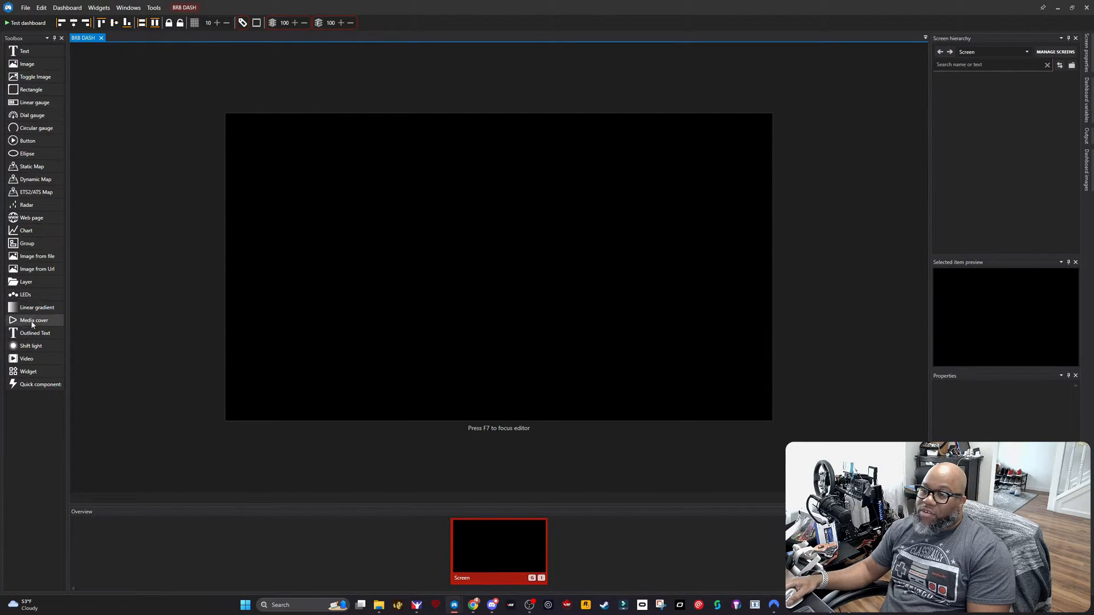
Step: Add a Video item to the dashboard screen and enlarge it to about 1264 x 703 so it nearly fills the canvas
double_click(27, 359)
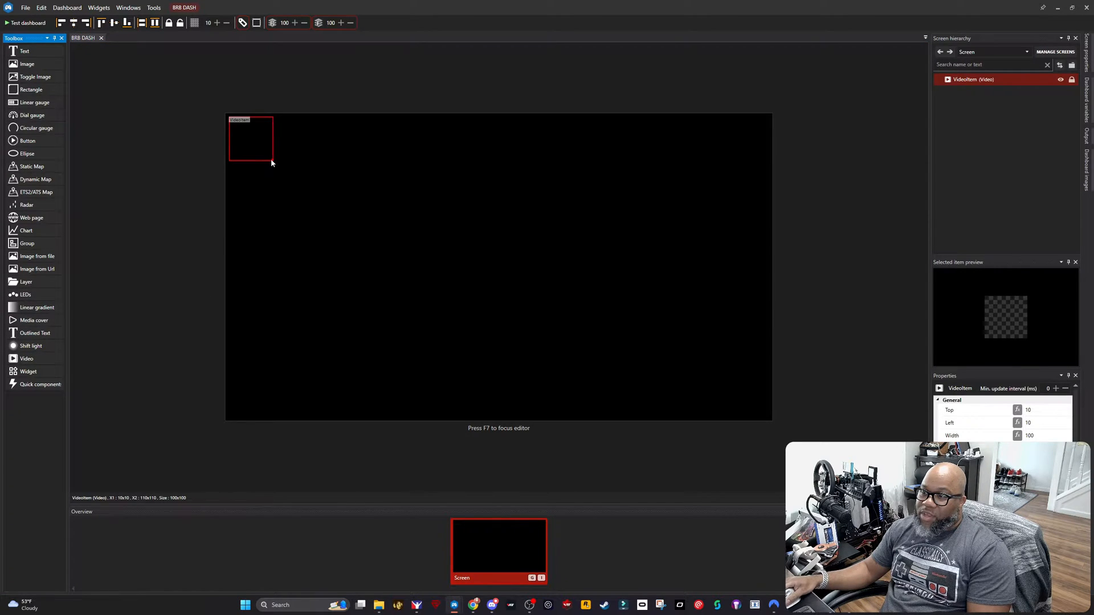
drag(271, 160, 773, 419)
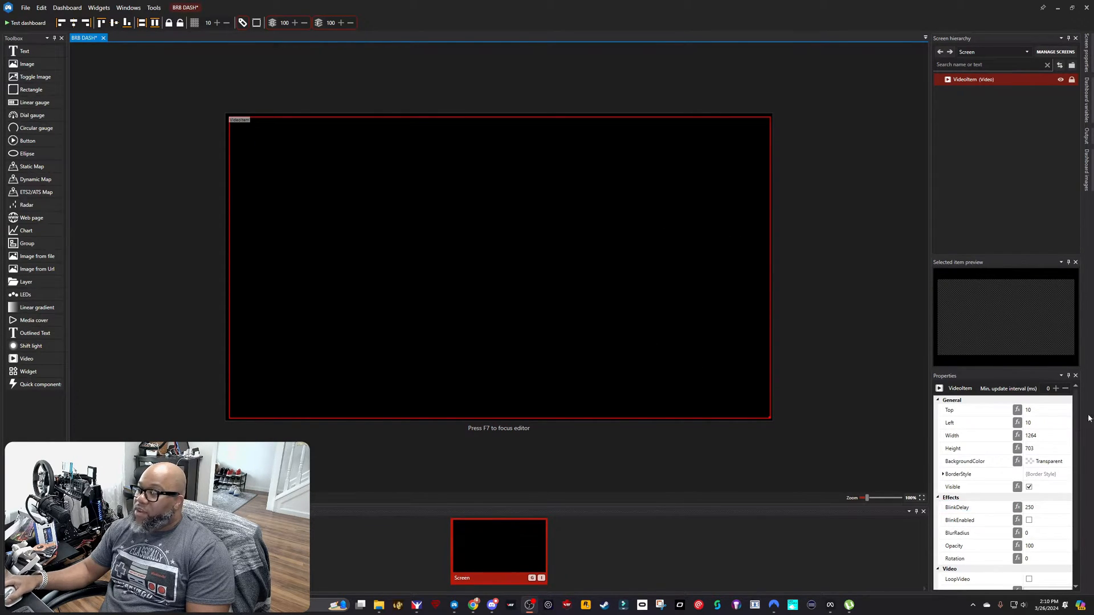
Step: Enable LoopVideo on the video item and assign BRB DASH VIDEO.webm as its WebM video
click(1050, 452)
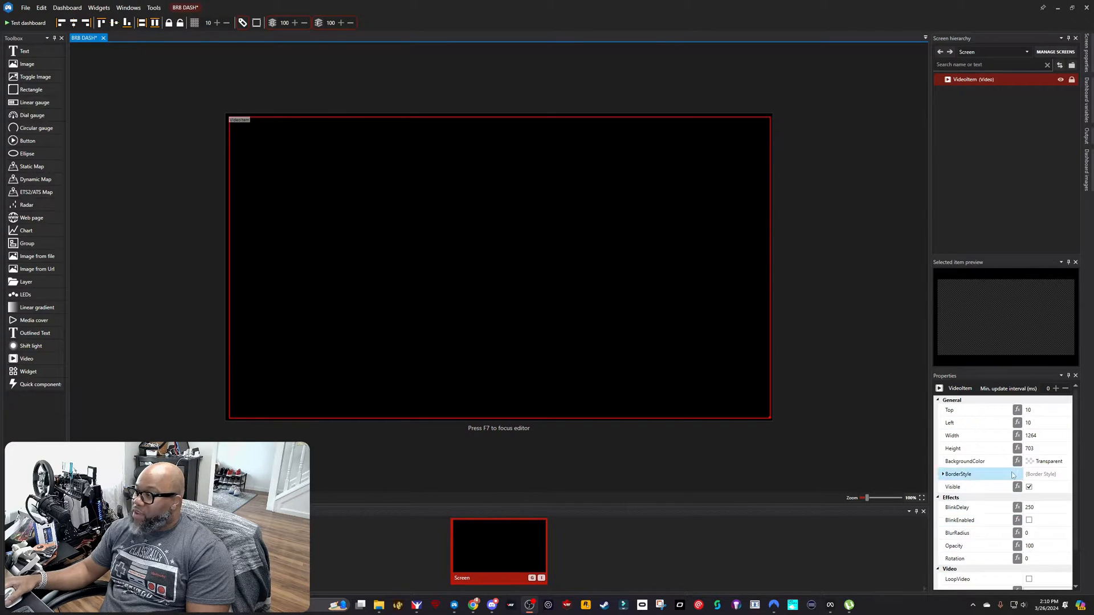
scroll(1013, 465, down, 1)
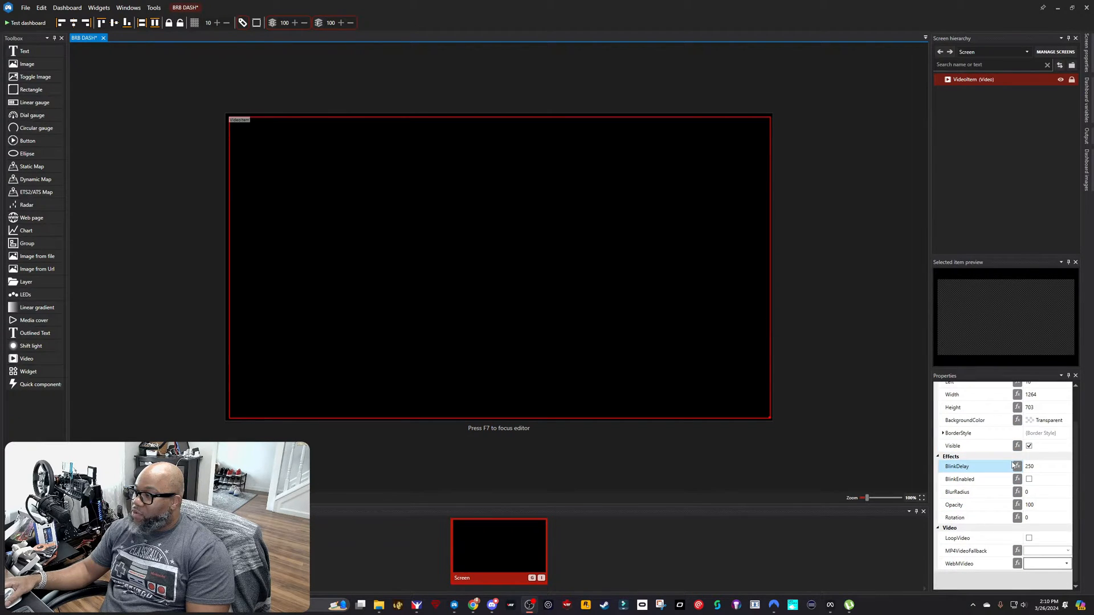
click(1029, 538)
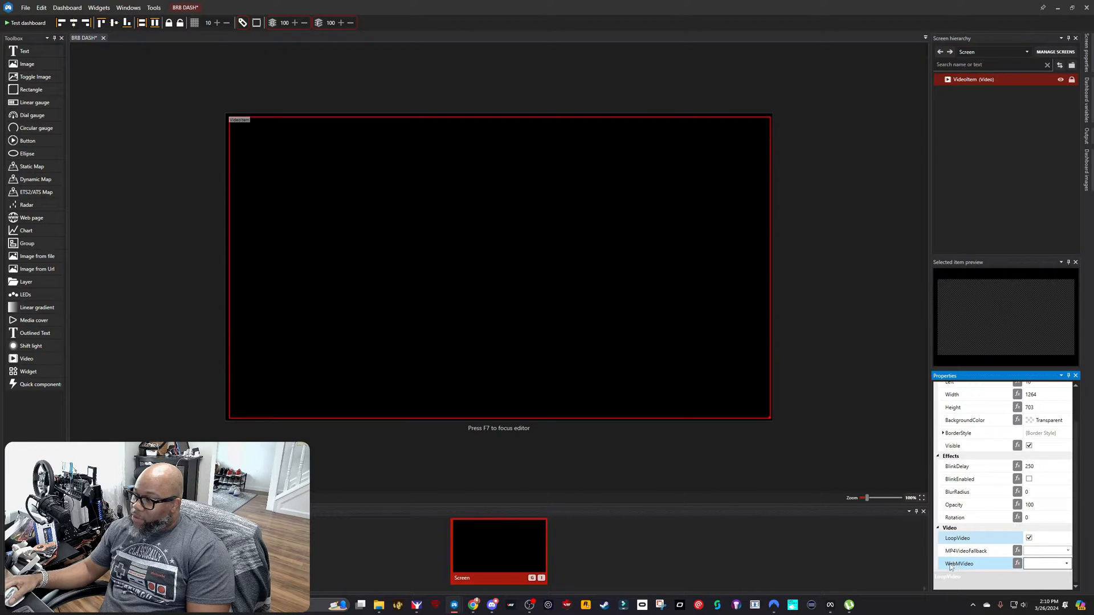
click(1067, 566)
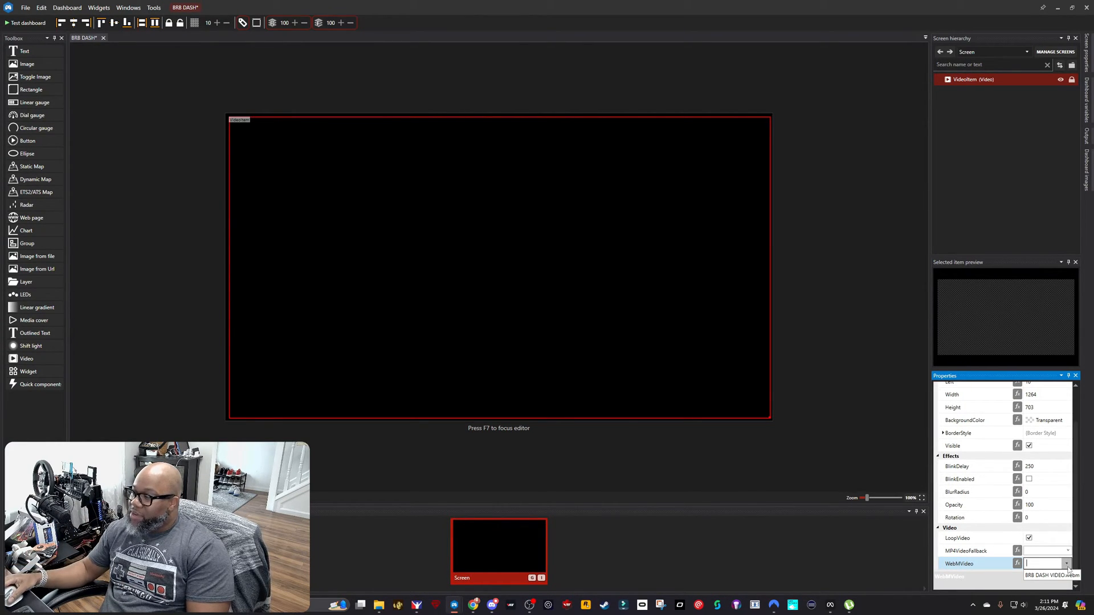
click(1064, 575)
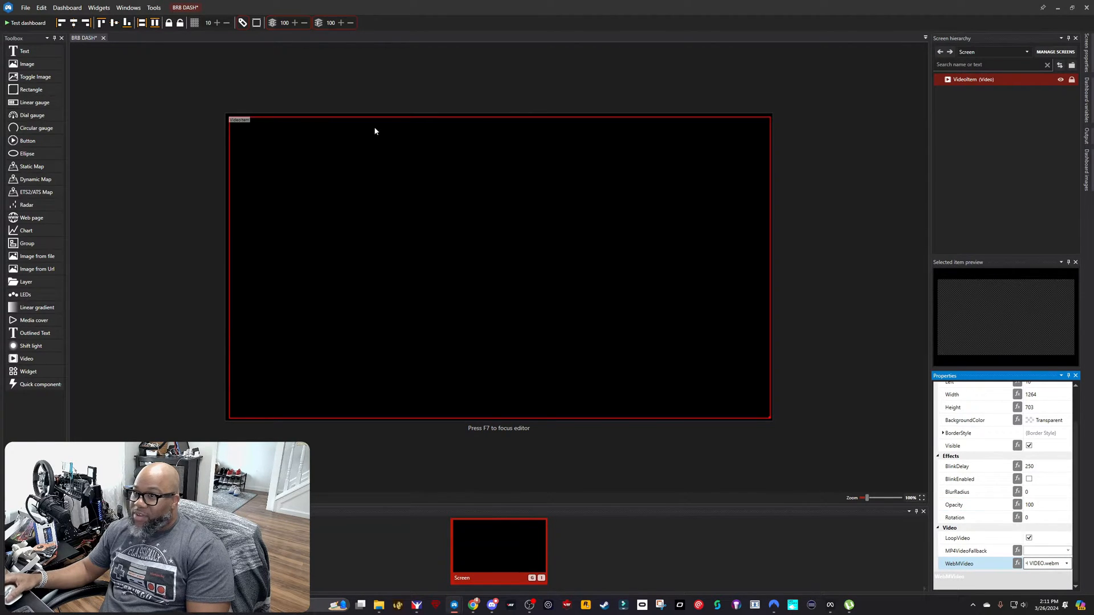
Step: Test the dashboard in a preview window, move the preview over the canvas to watch the video, and close it
click(25, 23)
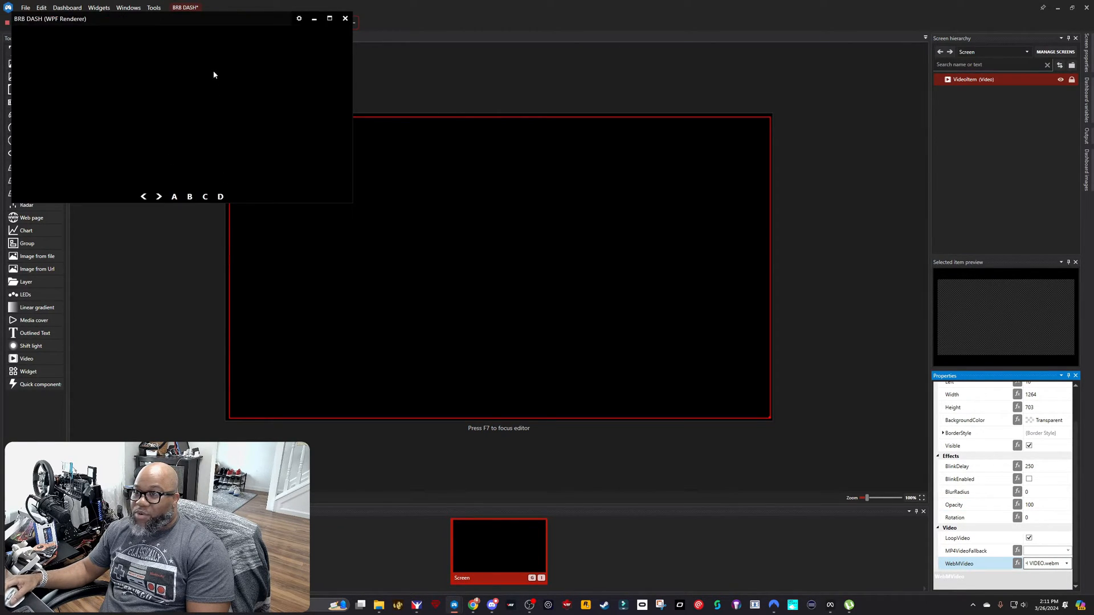
drag(210, 20, 374, 163)
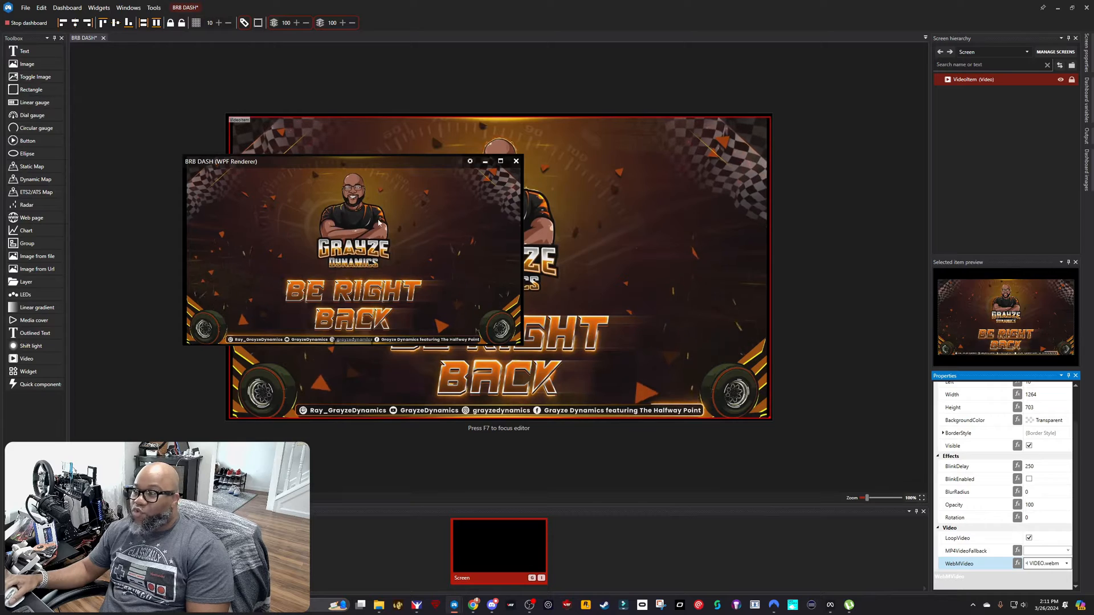
drag(381, 163, 394, 172)
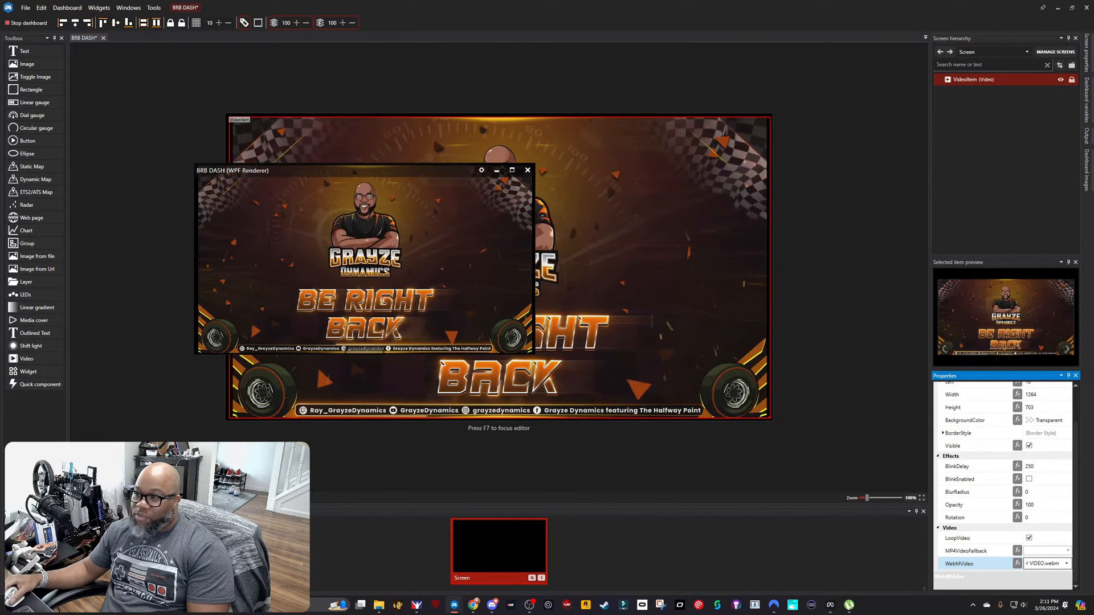
click(527, 171)
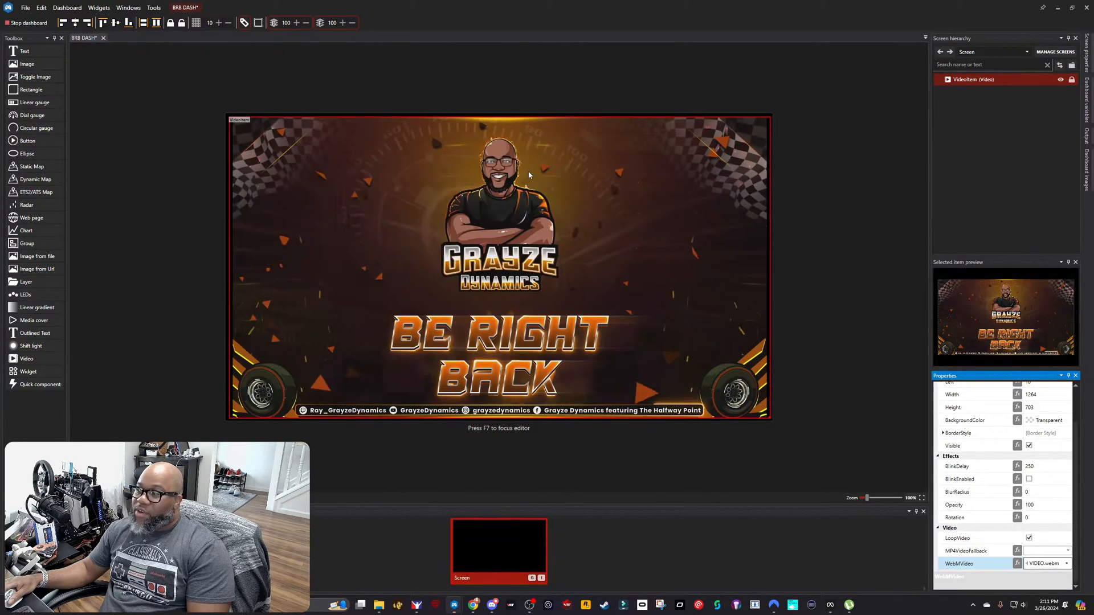
Step: Trim the video item's size to about 1263 x 701, save the BRB DASH dashboard and close the editor
mouse_move(771, 419)
mouse_down()
mouse_move(472, 281)
mouse_move(709, 417)
mouse_move(769, 419)
mouse_up()
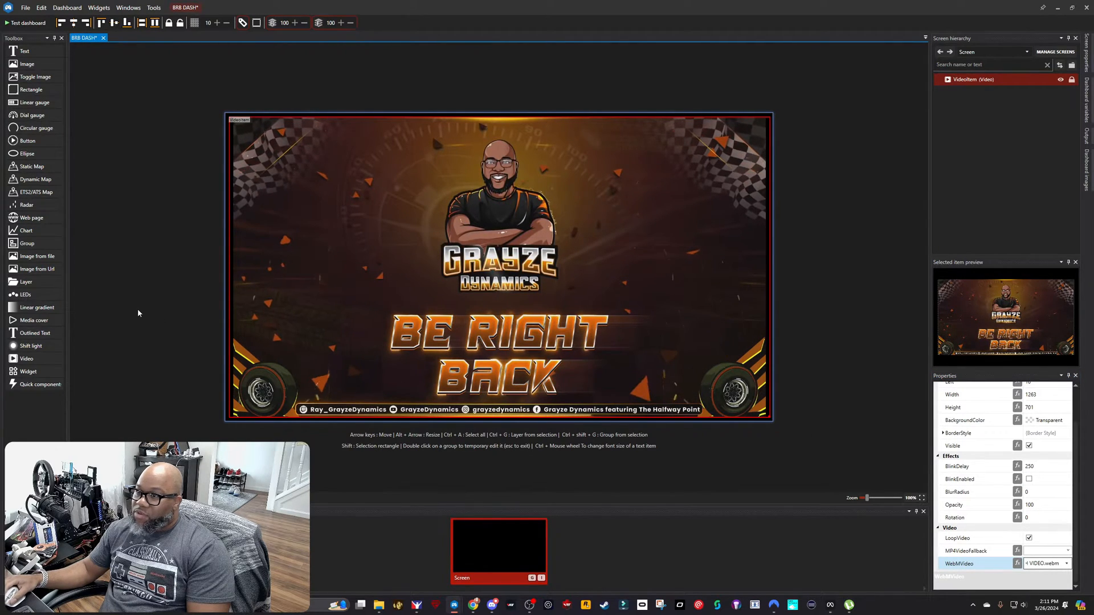
click(25, 8)
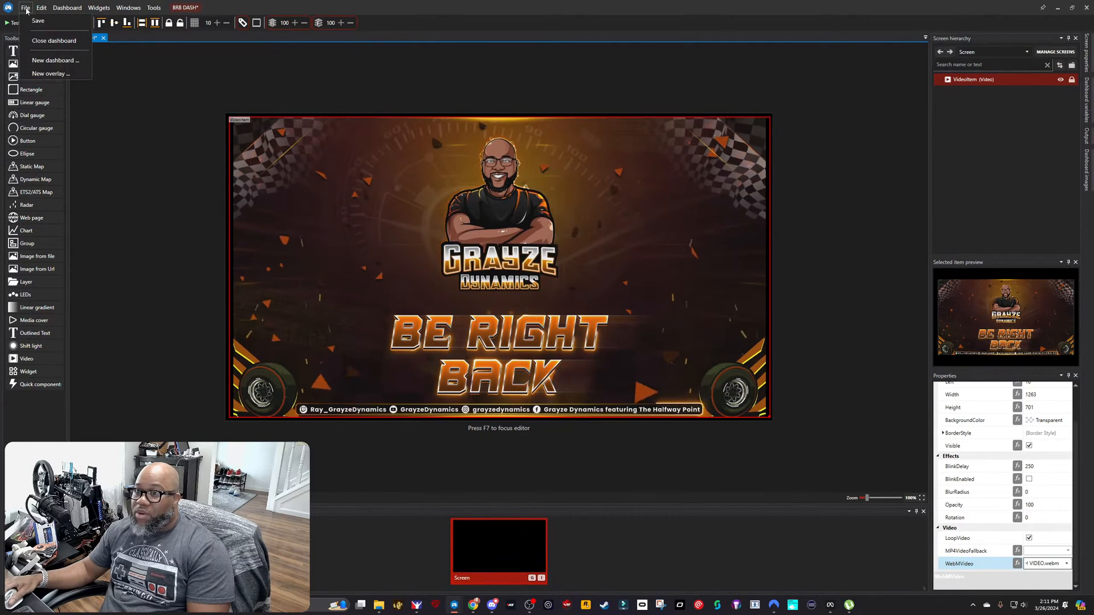
click(38, 21)
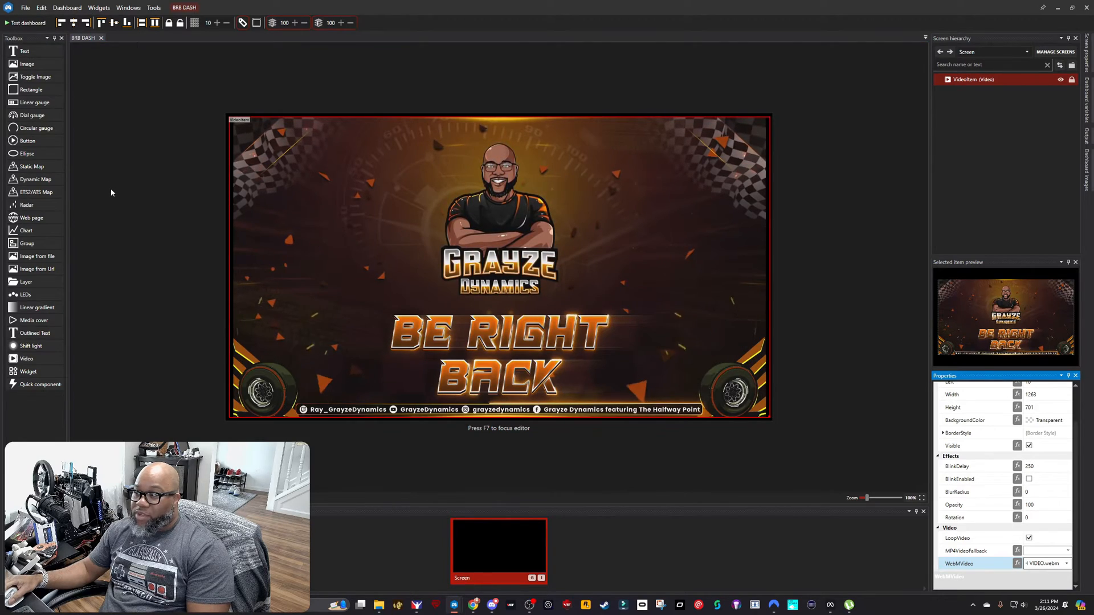
click(1086, 8)
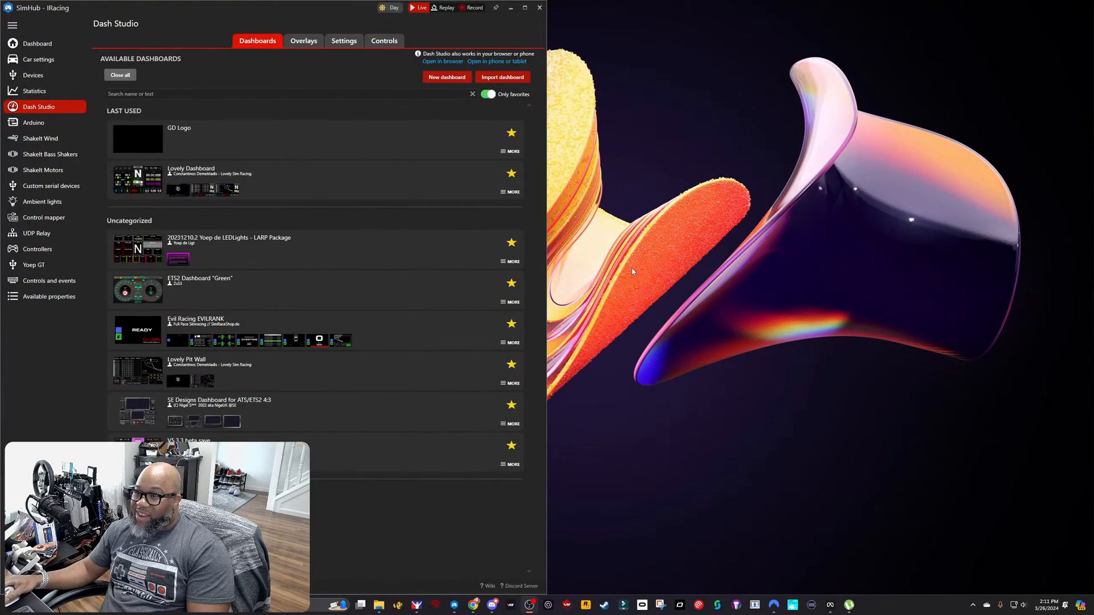
Step: Look through the full list of available dashboards, including non-favorites, for BRB DASH, and restore the favorites-only filter
click(489, 94)
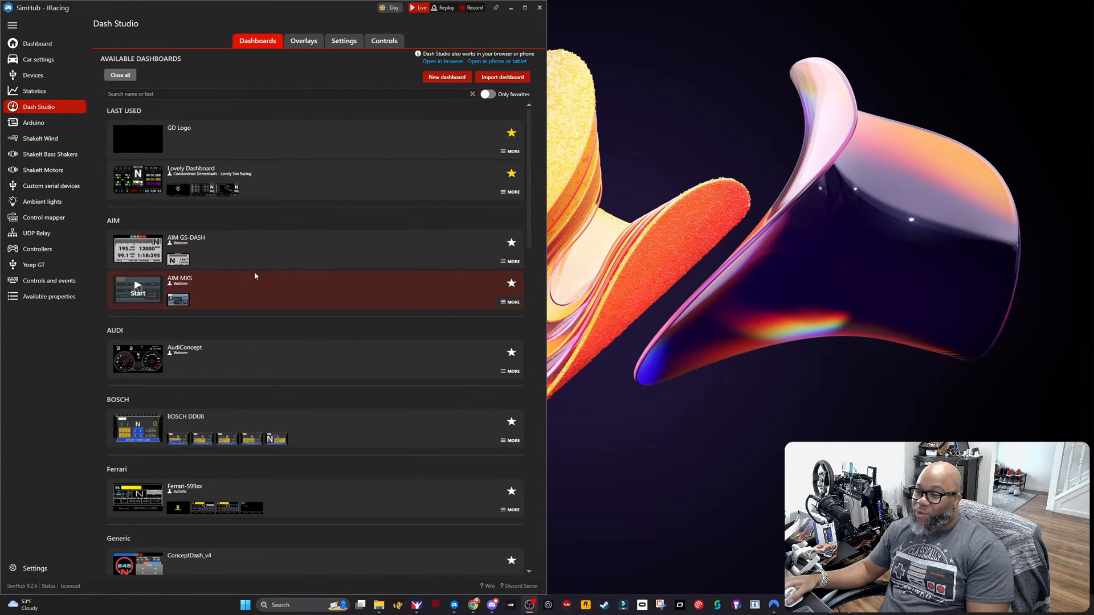
scroll(254, 276, down, 5)
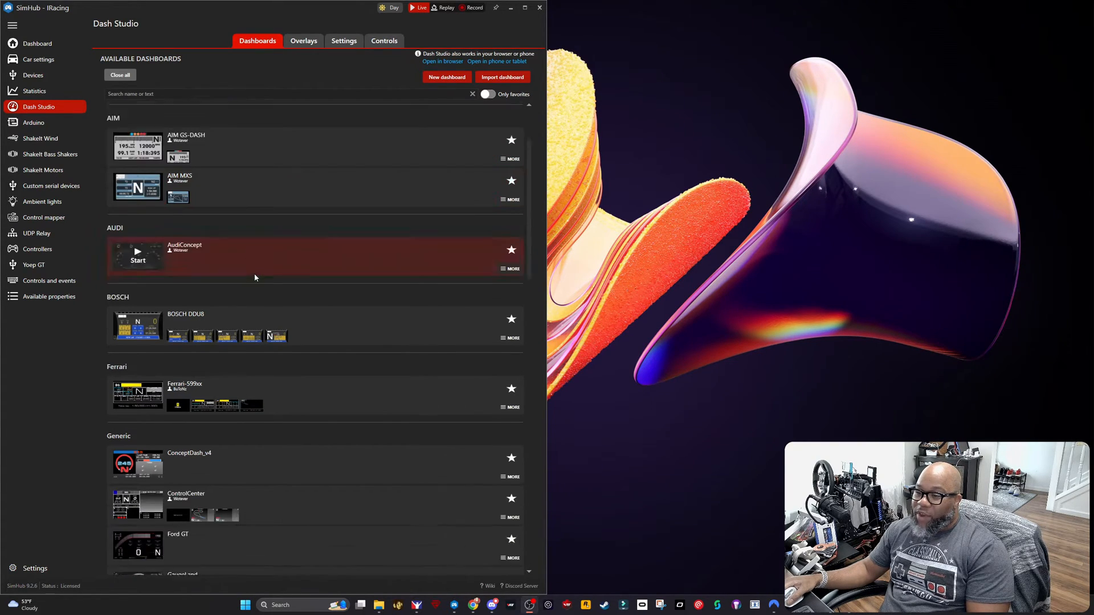
scroll(254, 278, down, 4)
scroll(255, 278, up, 10)
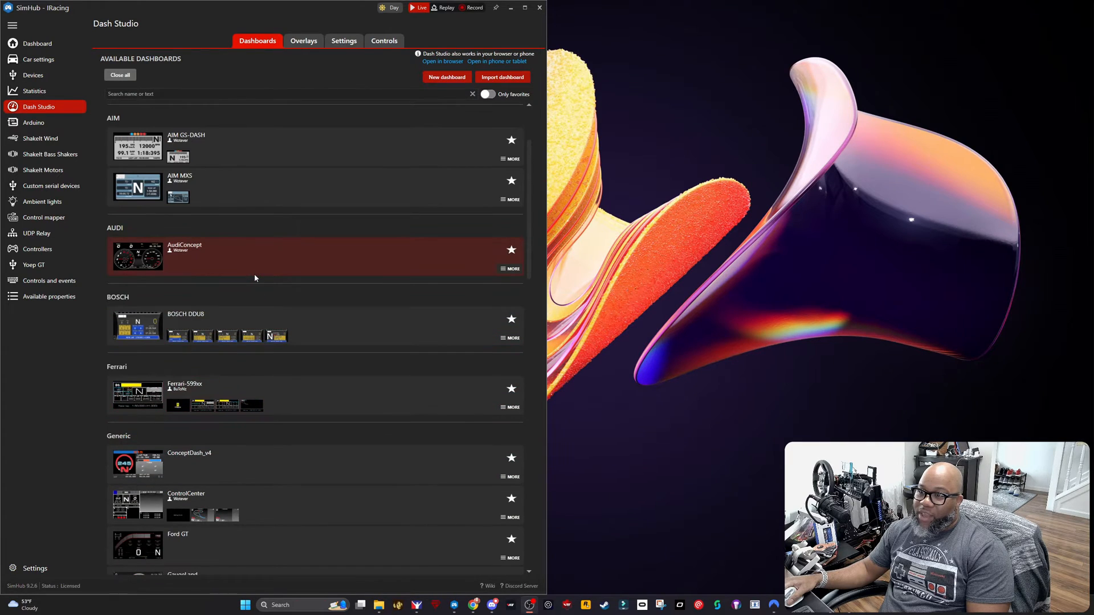
scroll(255, 278, down, 2)
scroll(254, 276, down, 10)
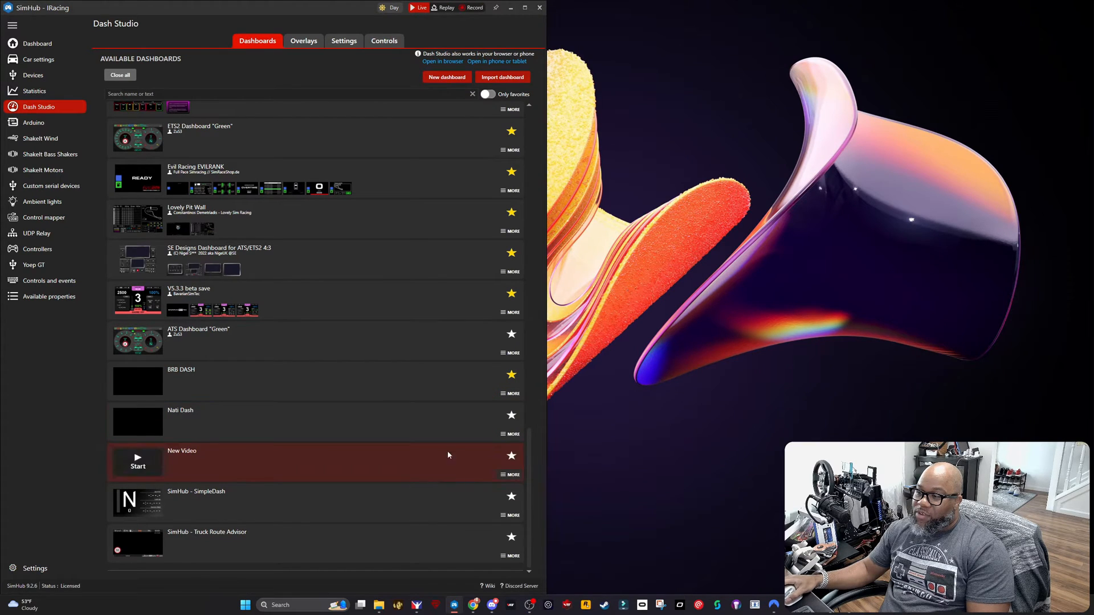
scroll(484, 323, up, 5)
scroll(485, 319, up, 4)
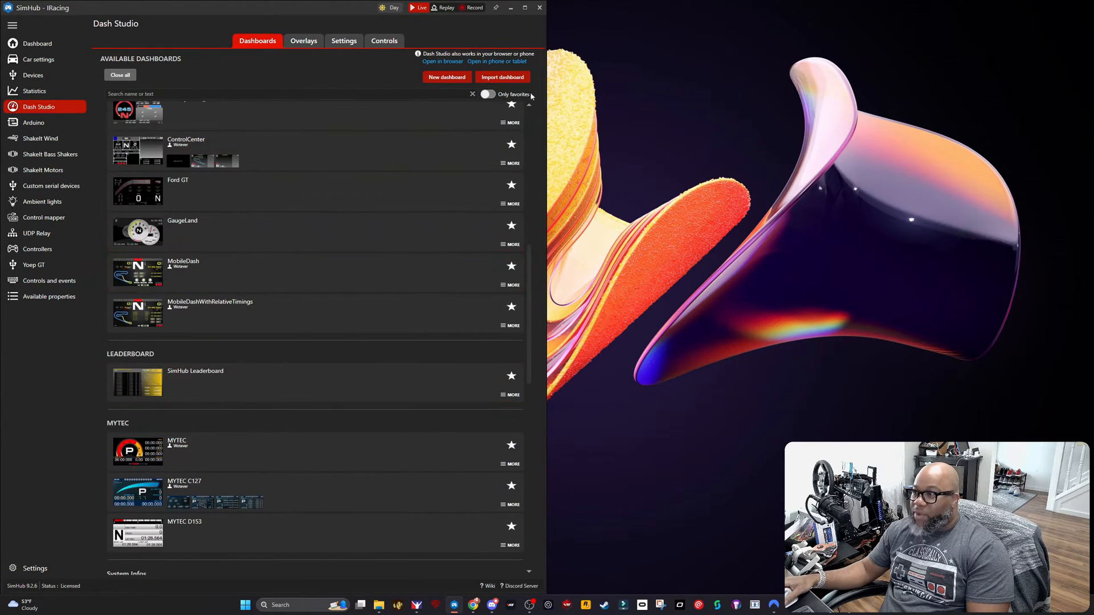
click(490, 95)
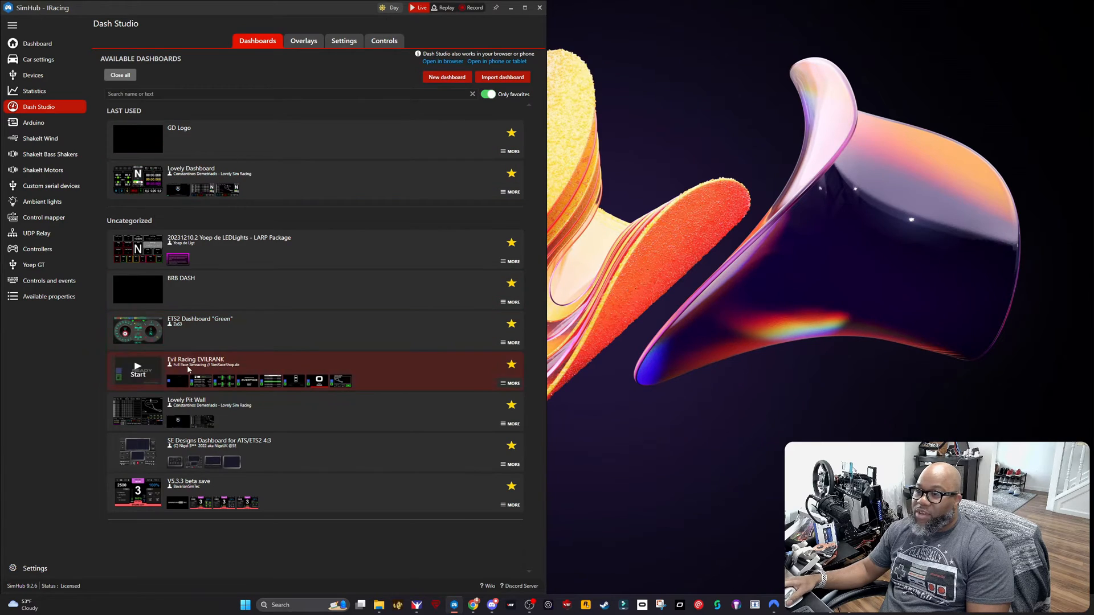
Step: Run BRB DASH in windowed mode, move its window partly over the desktop to check playback, and close it
click(139, 288)
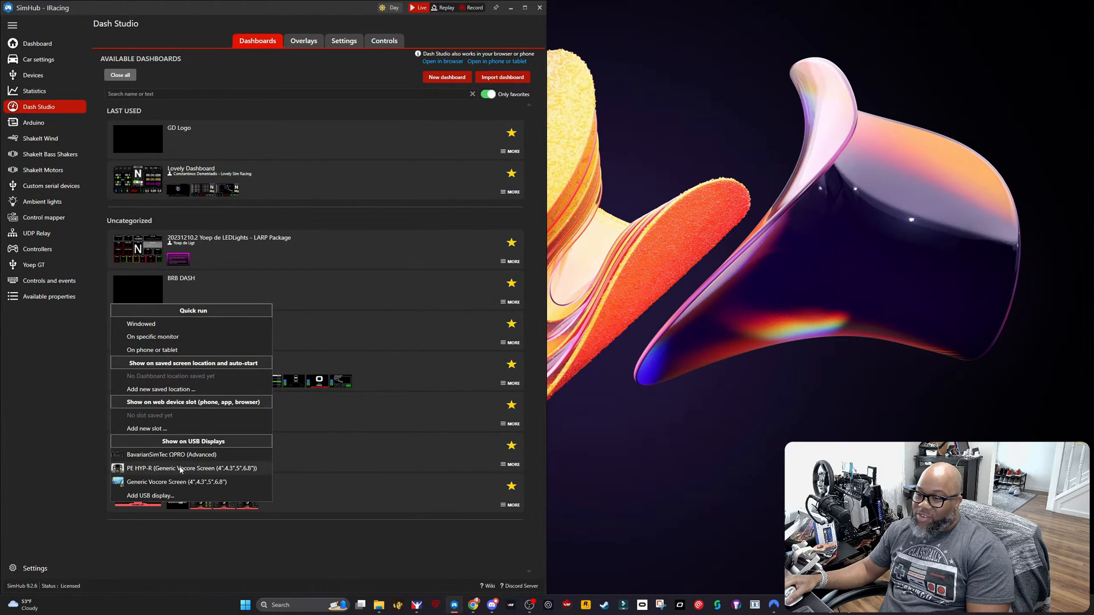
click(153, 325)
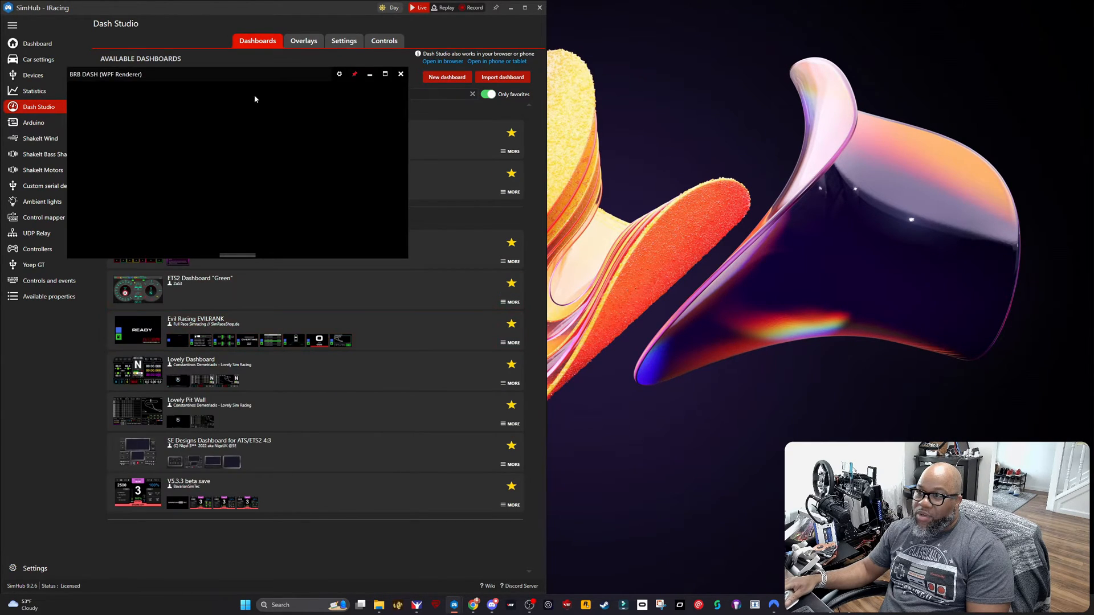
drag(262, 78, 585, 213)
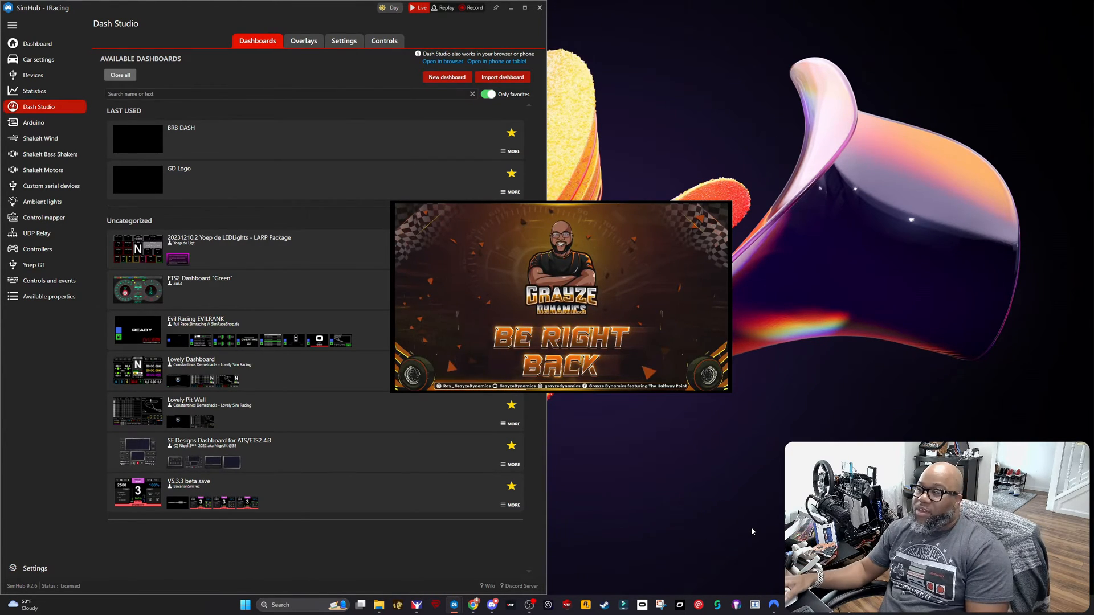
mouse_move(716, 219)
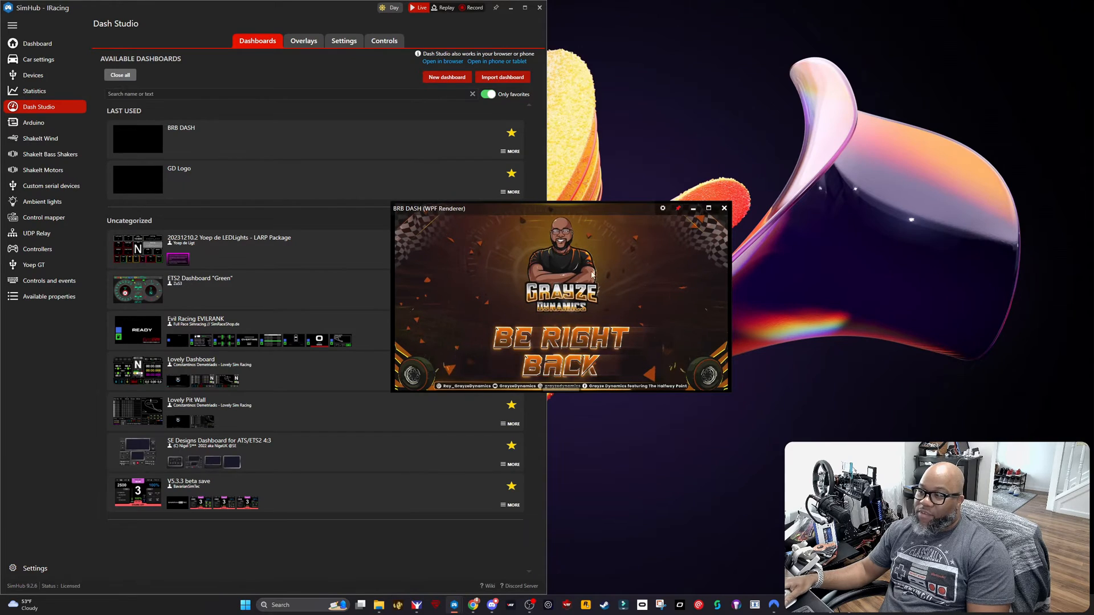
click(724, 207)
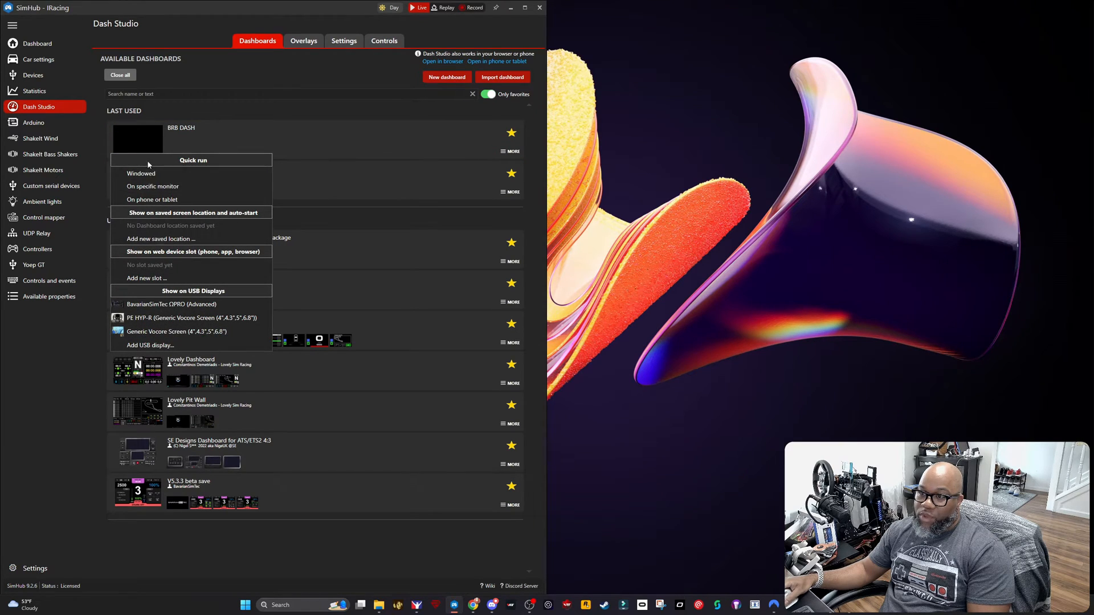
click(66, 400)
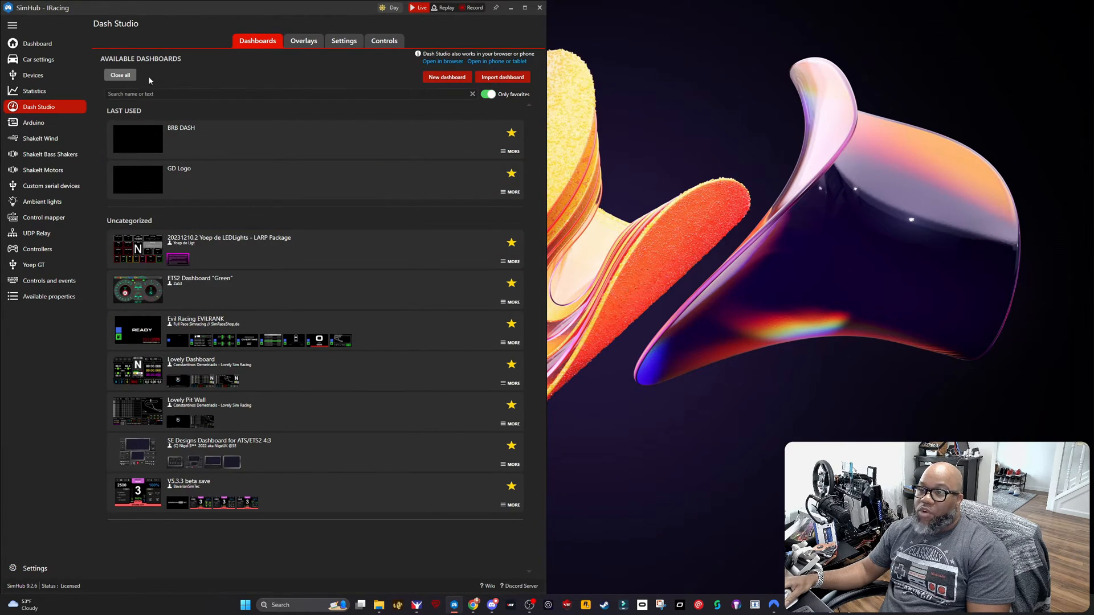
Step: In the PE HYP-R device settings, enable idle behaviour with an idle dashboard and select GD Logo for it
click(38, 75)
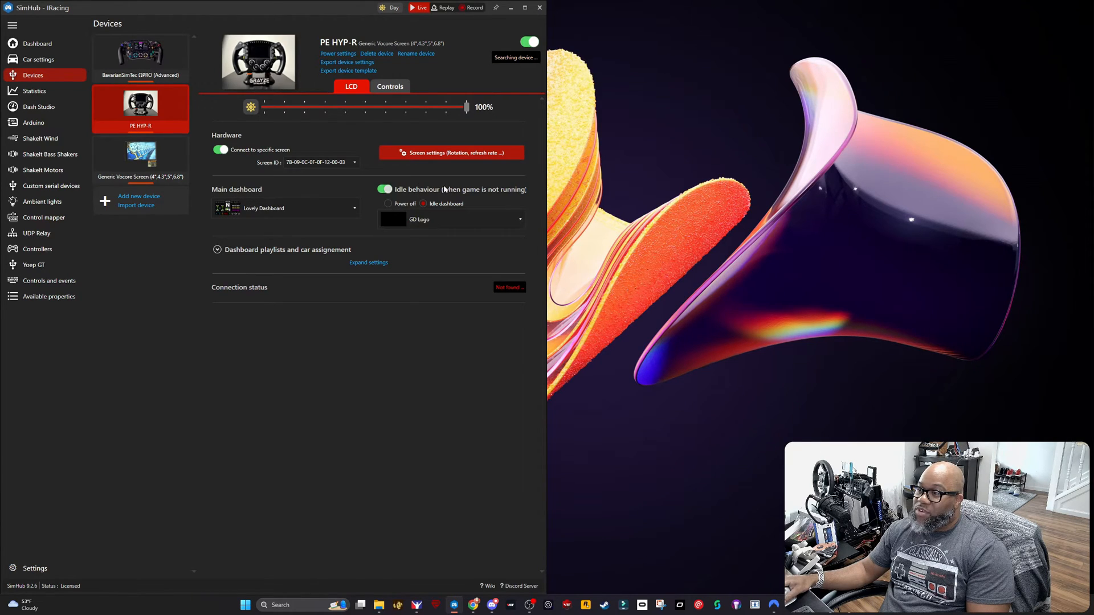
click(385, 189)
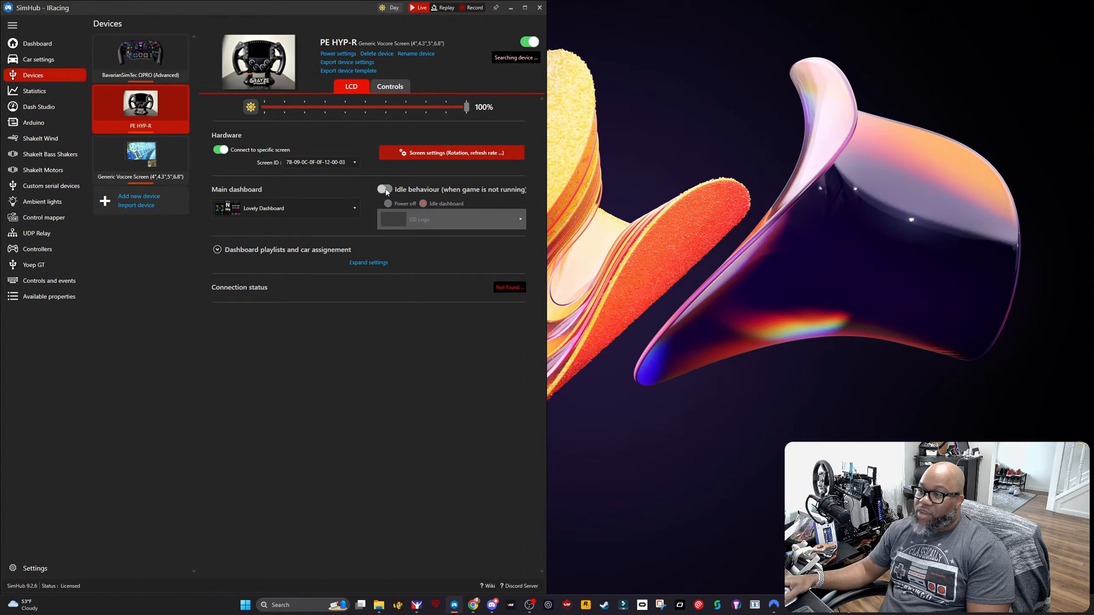
click(385, 190)
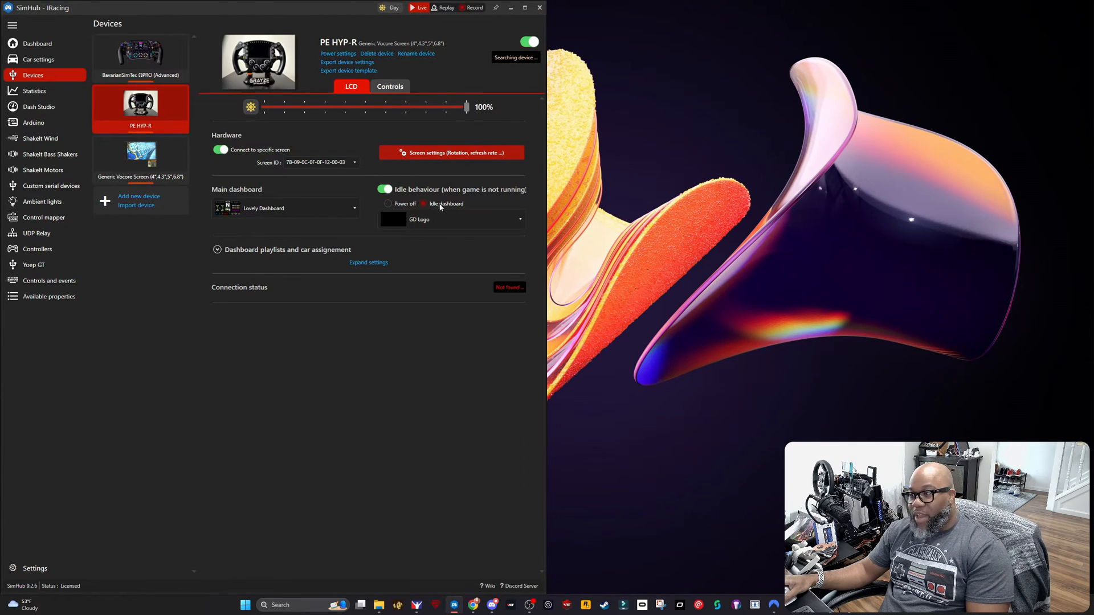
click(458, 220)
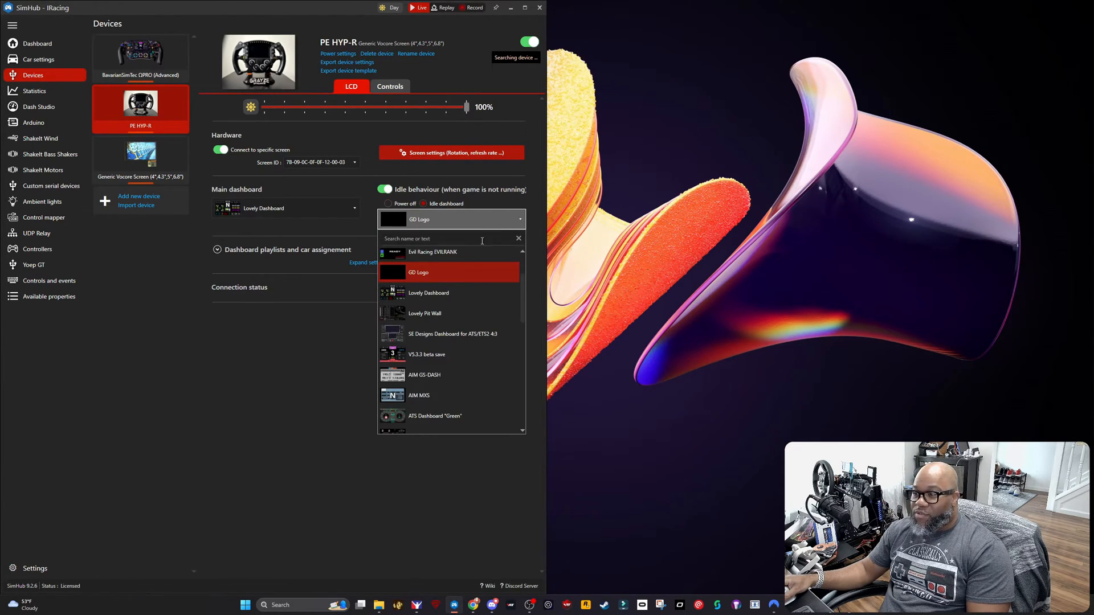
click(425, 281)
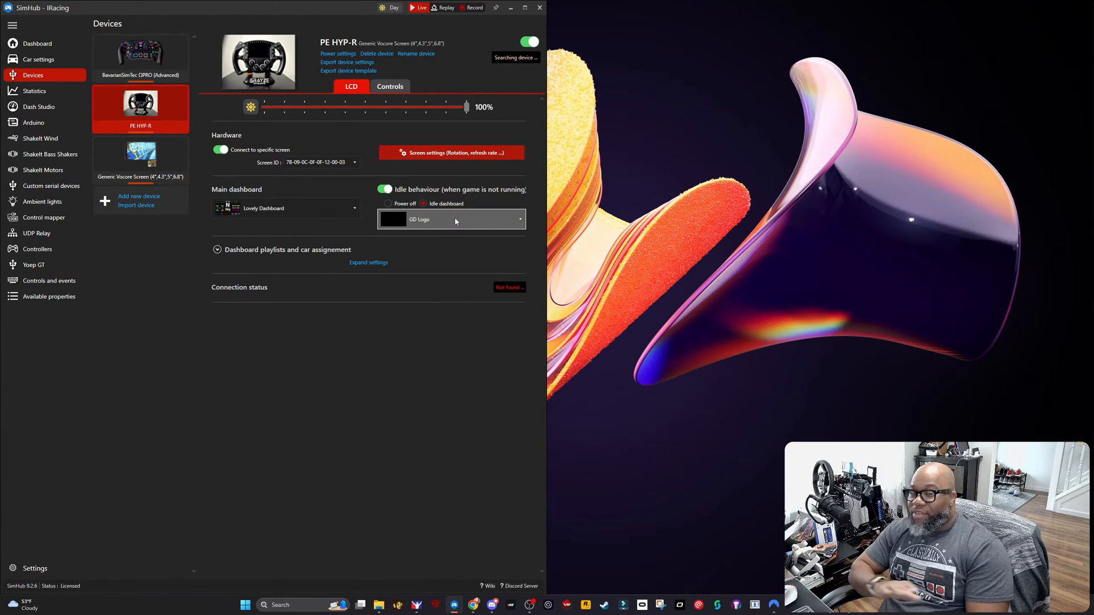